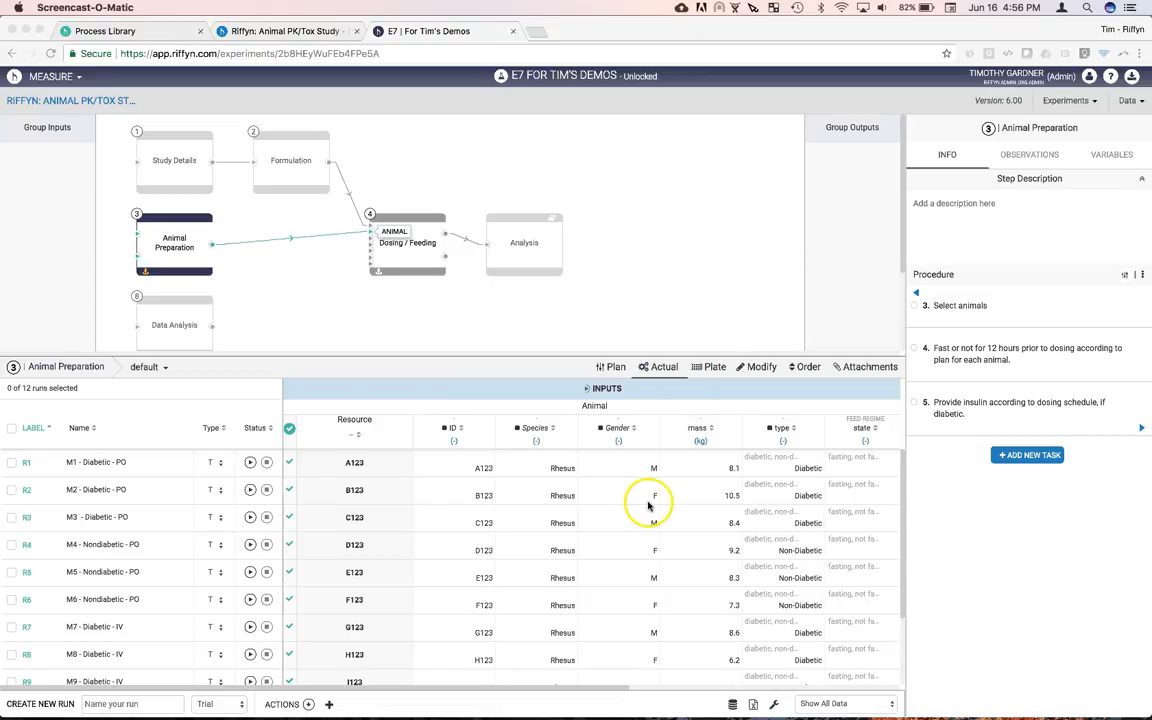
Scroll the Animal Preparation run table right to reveal the Animal OUTPUTS columns
scroll(647, 506, right, 8)
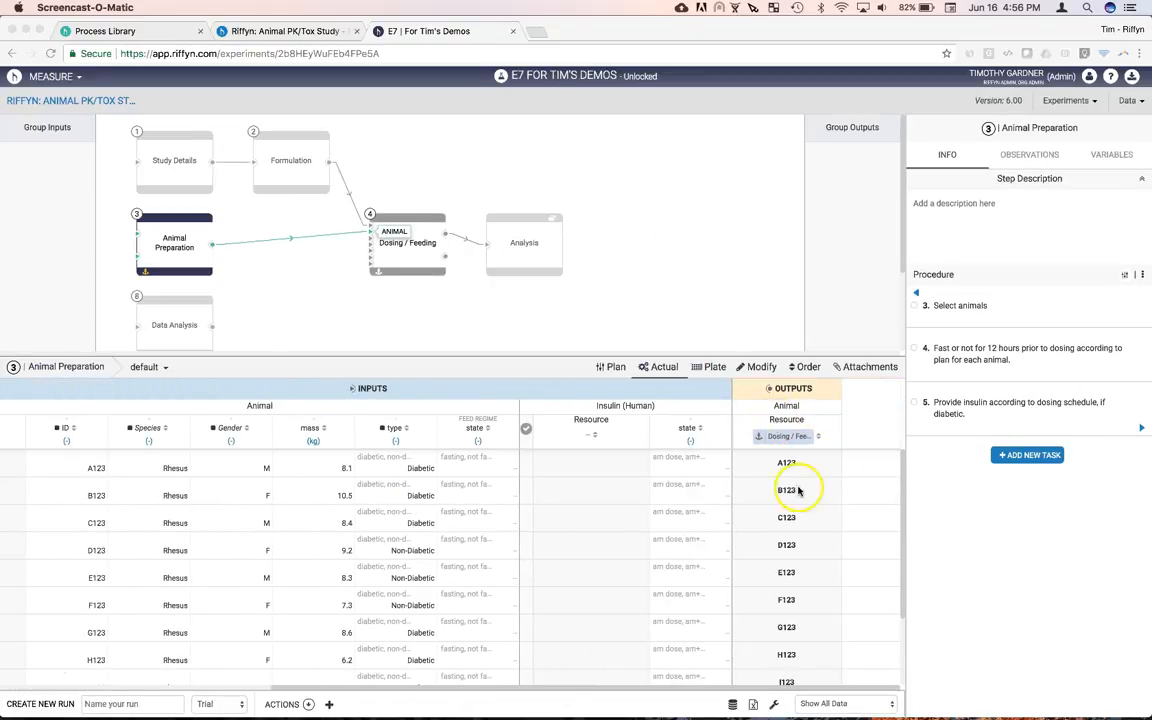
Add a 'tag' property with an empty target to the Output ANIMAL row, then return to the run table
click(760, 368)
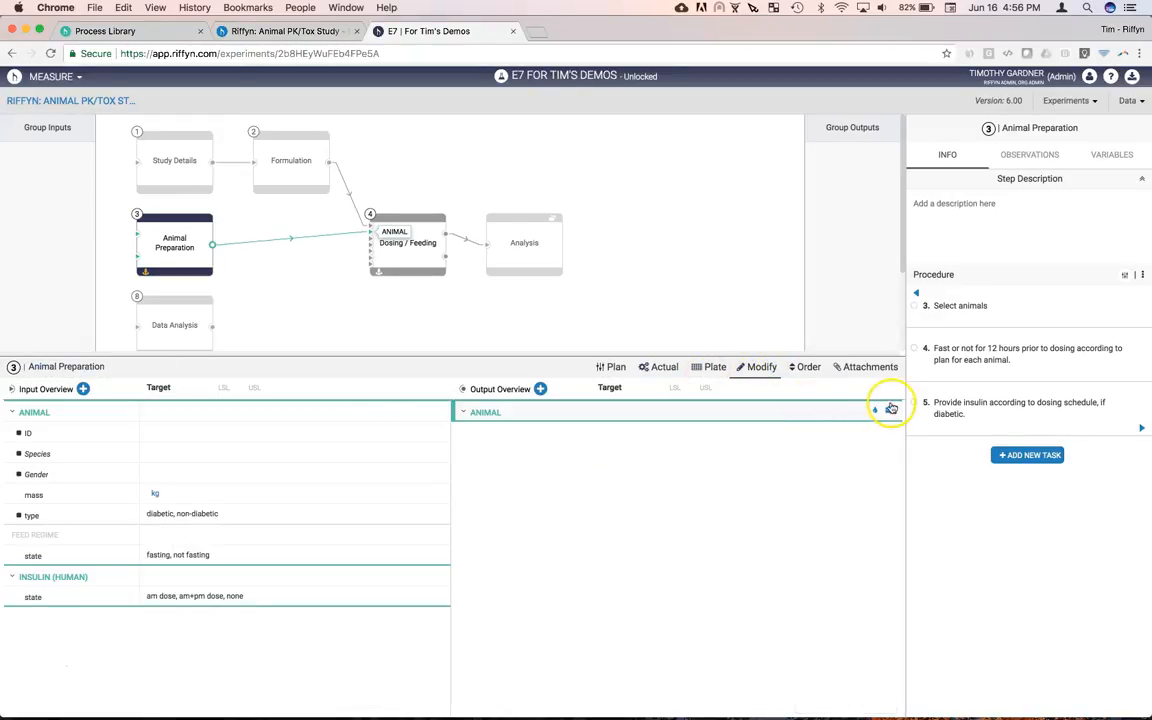
click(876, 411)
text(t)
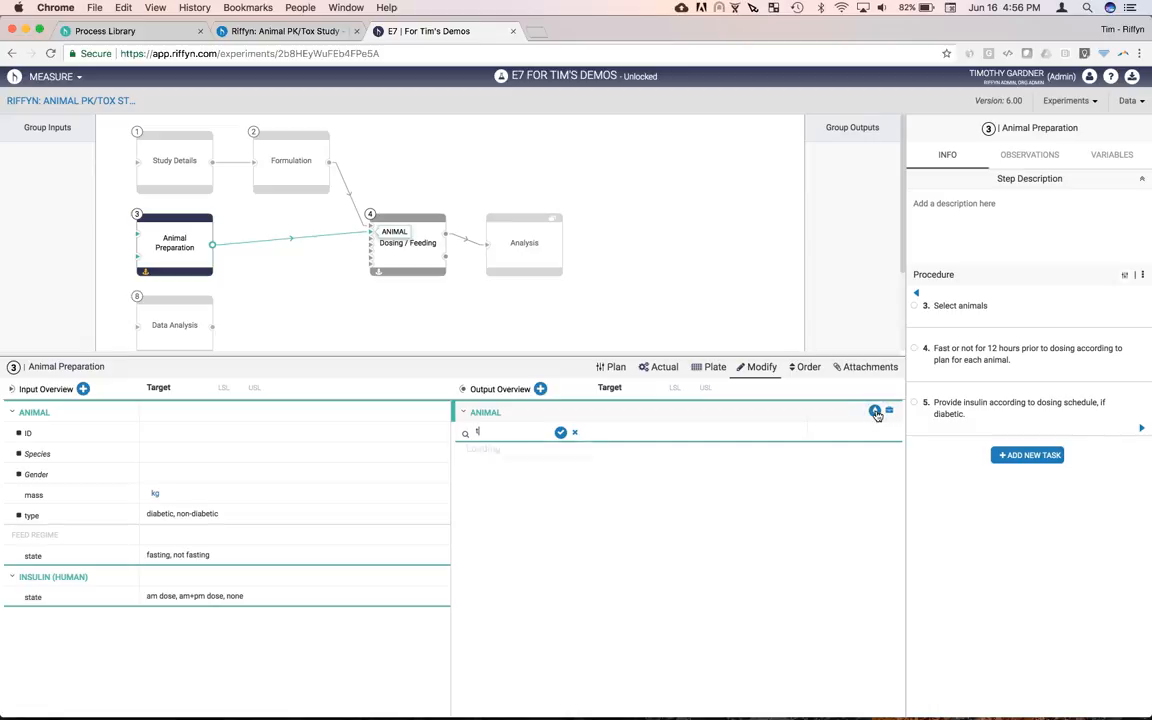
text(ag)
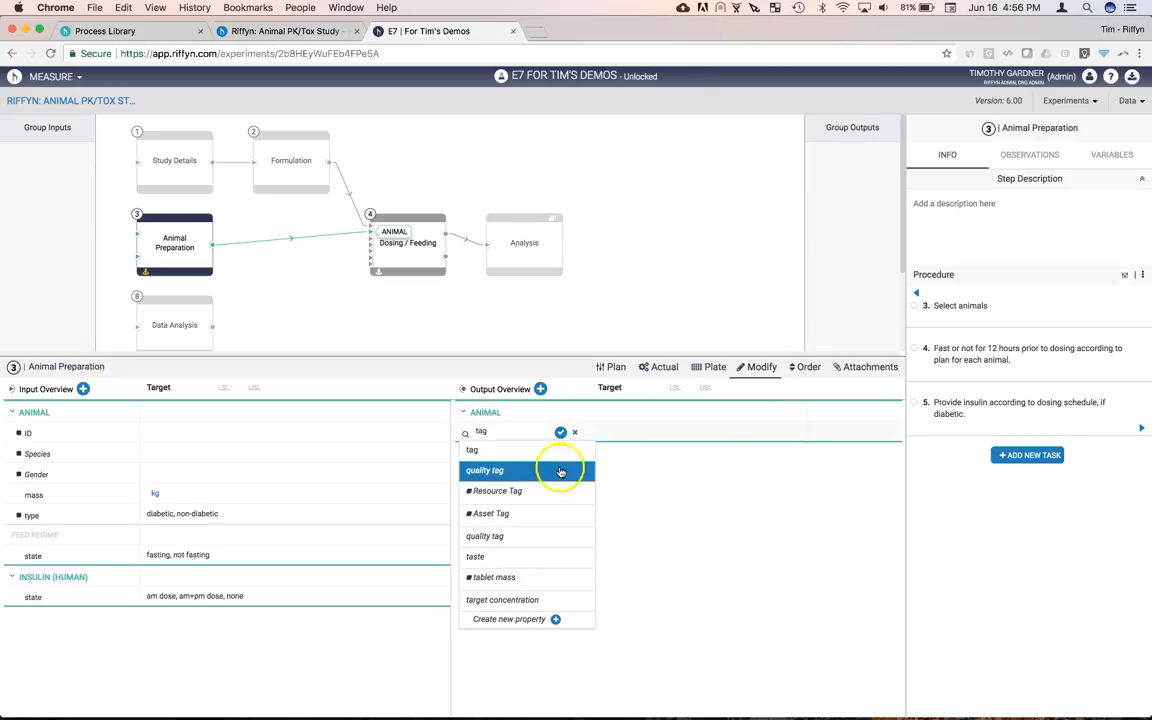
click(548, 451)
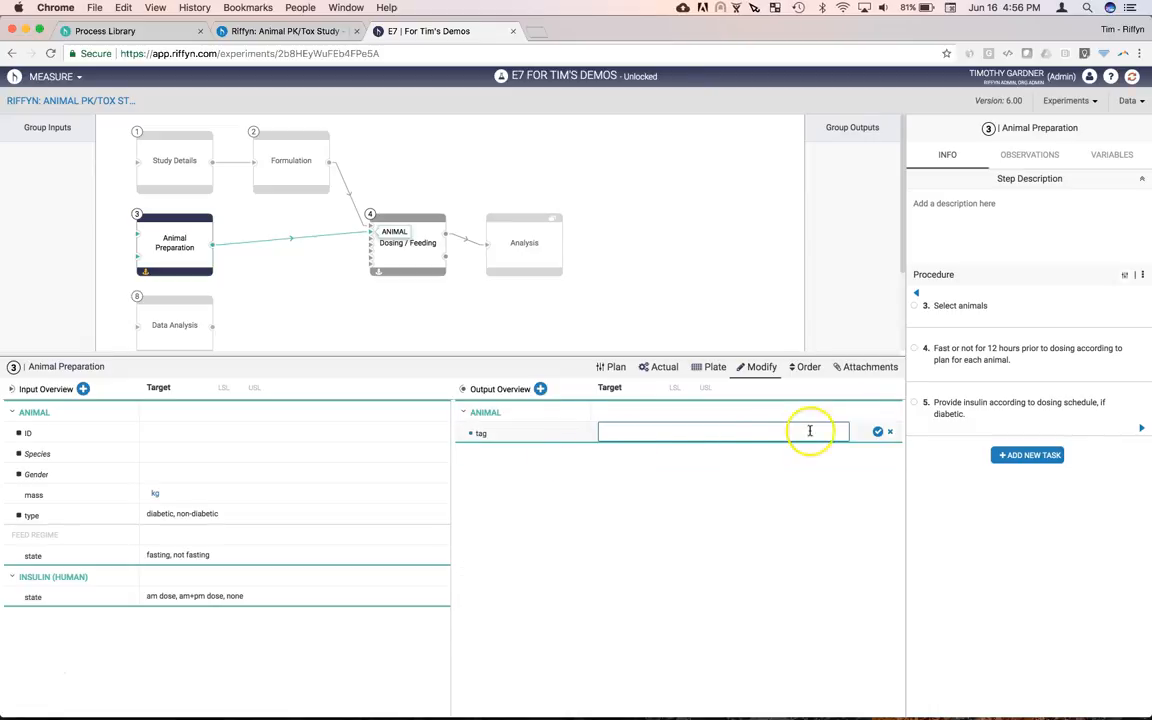
click(877, 434)
click(575, 453)
click(659, 367)
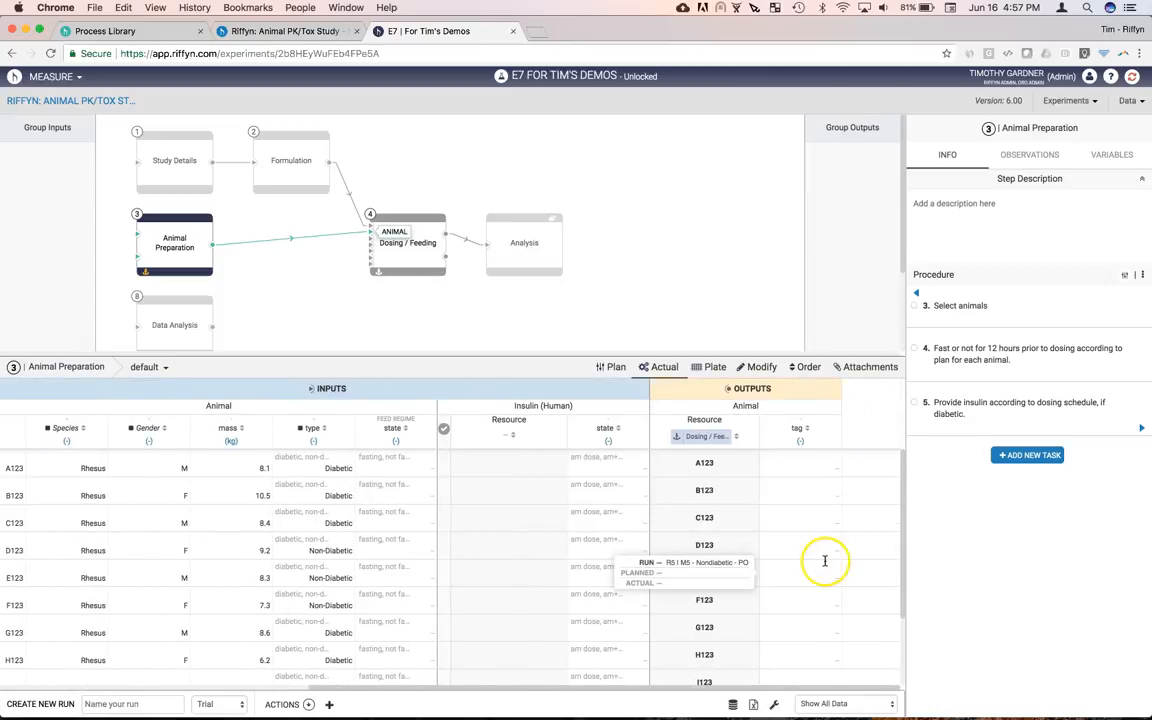
Export the experiment data as 180615.csv using Including Empty Columns, then download it
click(1141, 104)
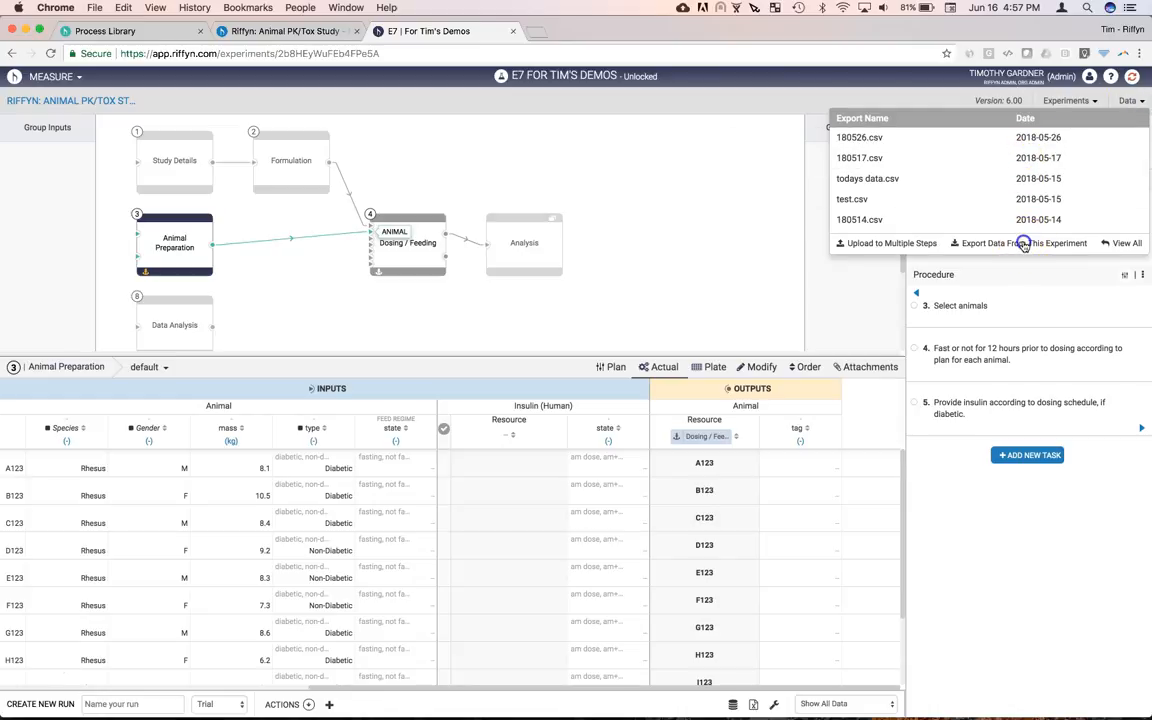
click(1023, 245)
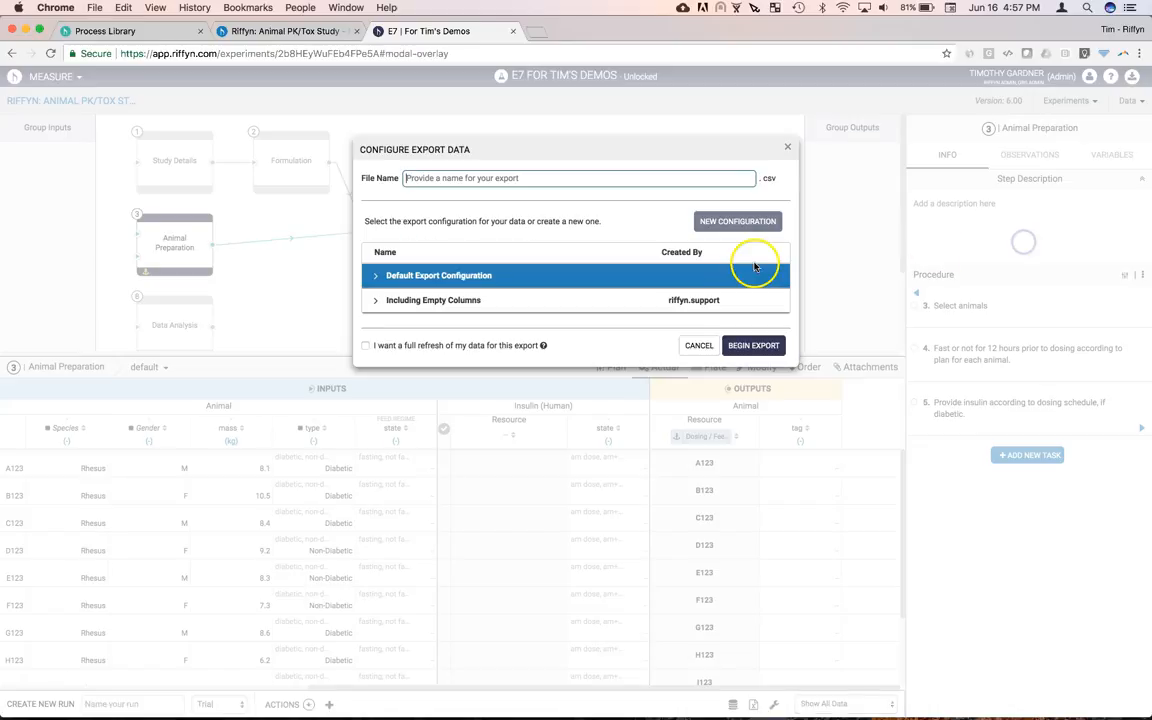
click(554, 305)
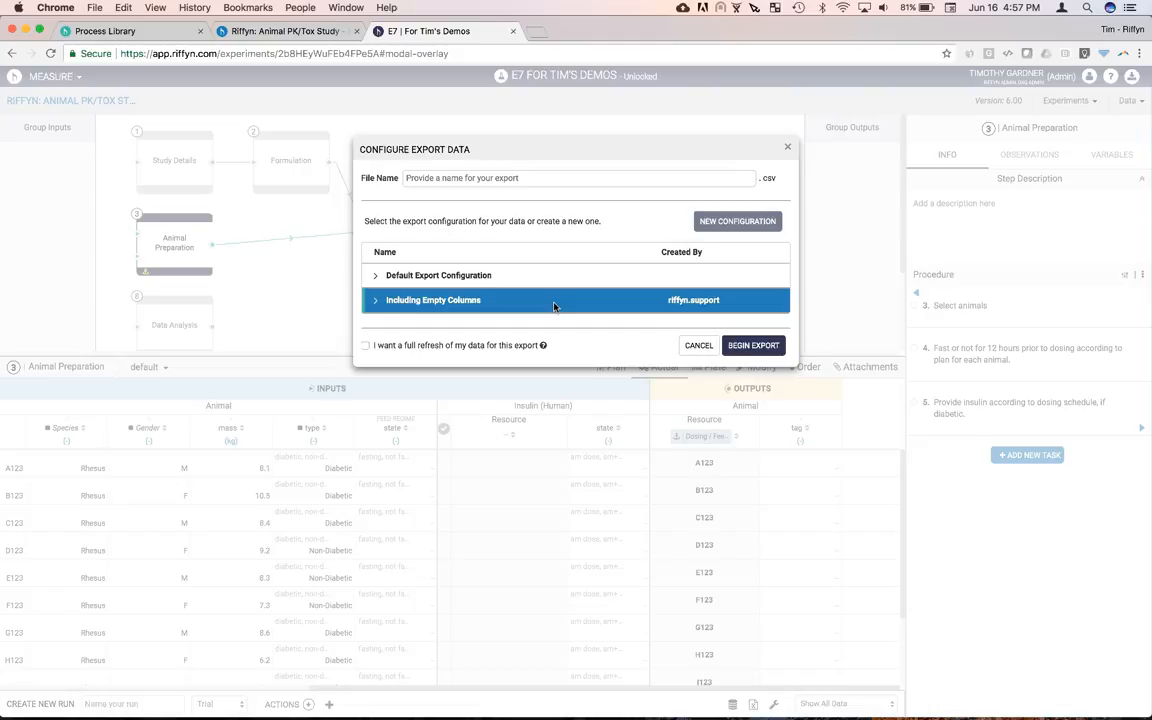
click(366, 346)
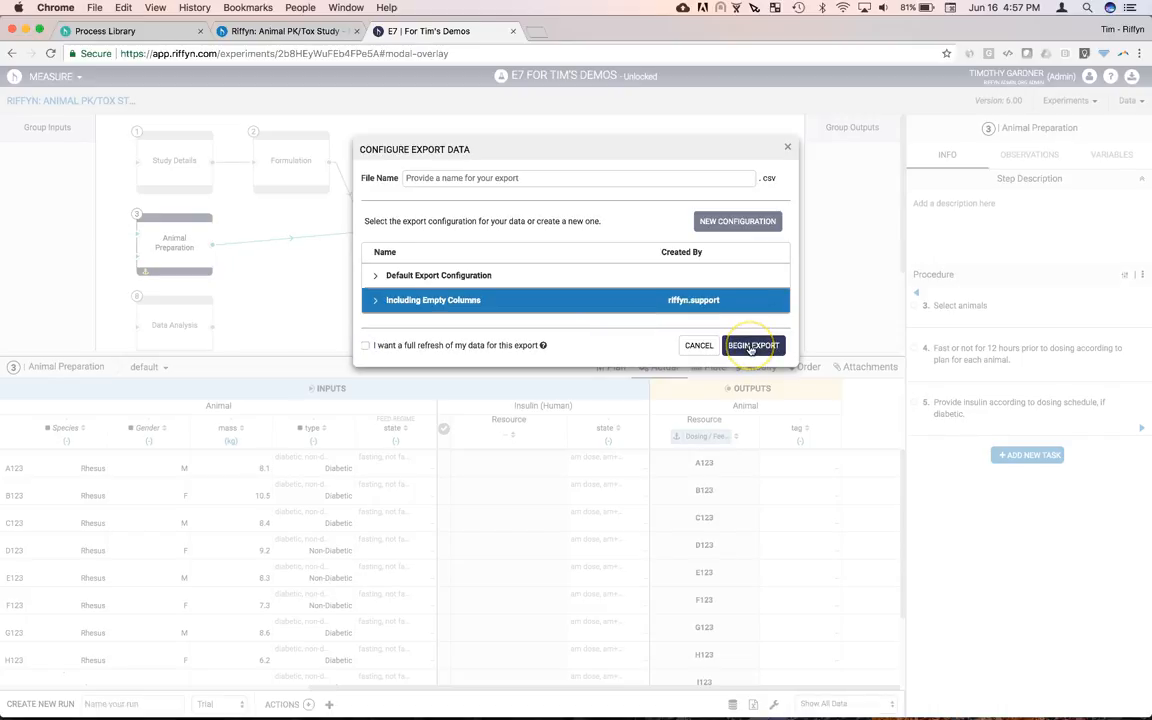
click(516, 177)
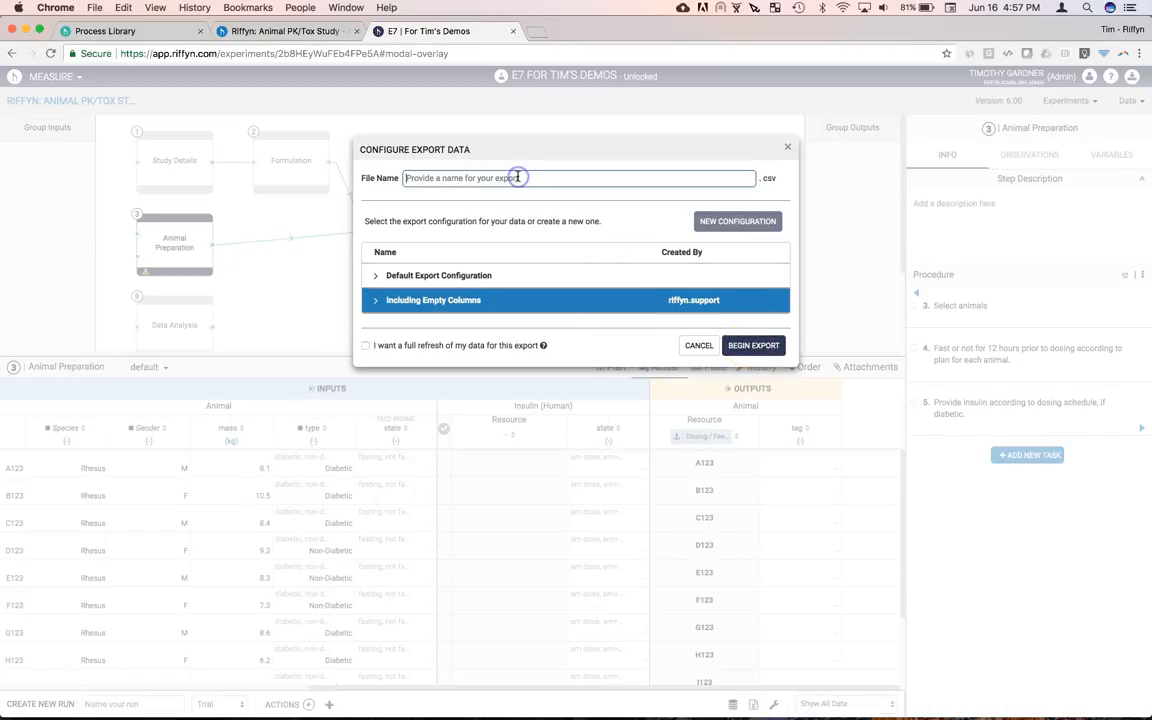
text(180615)
click(753, 346)
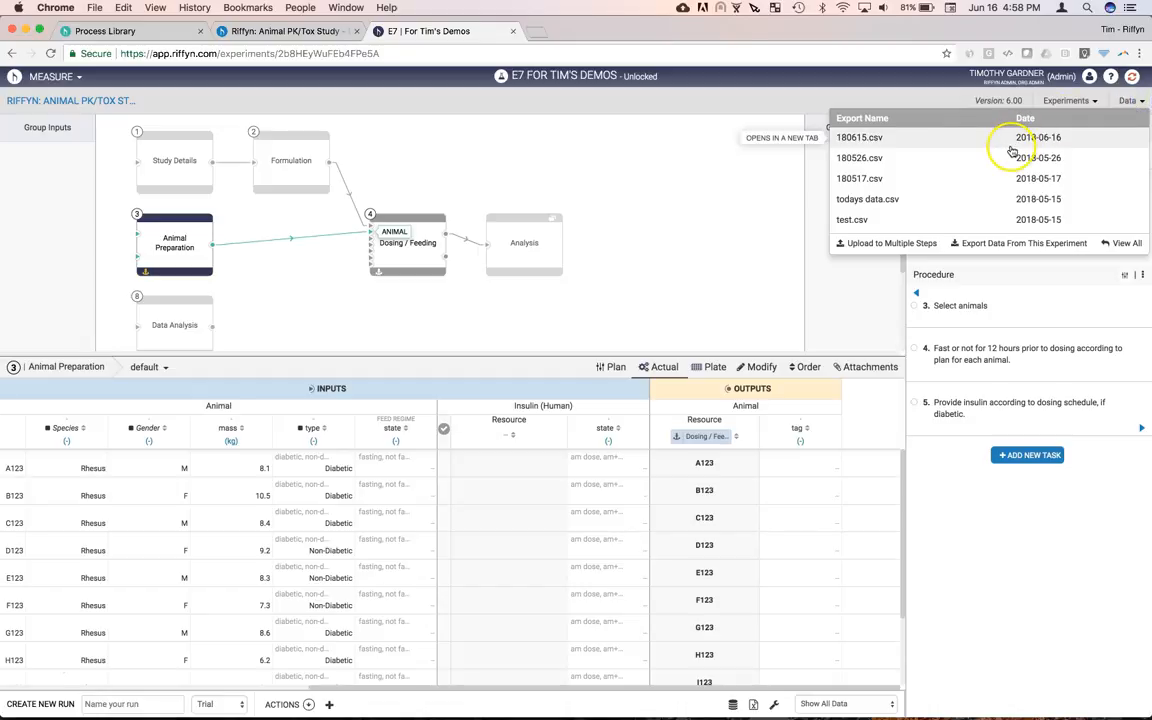
click(1012, 145)
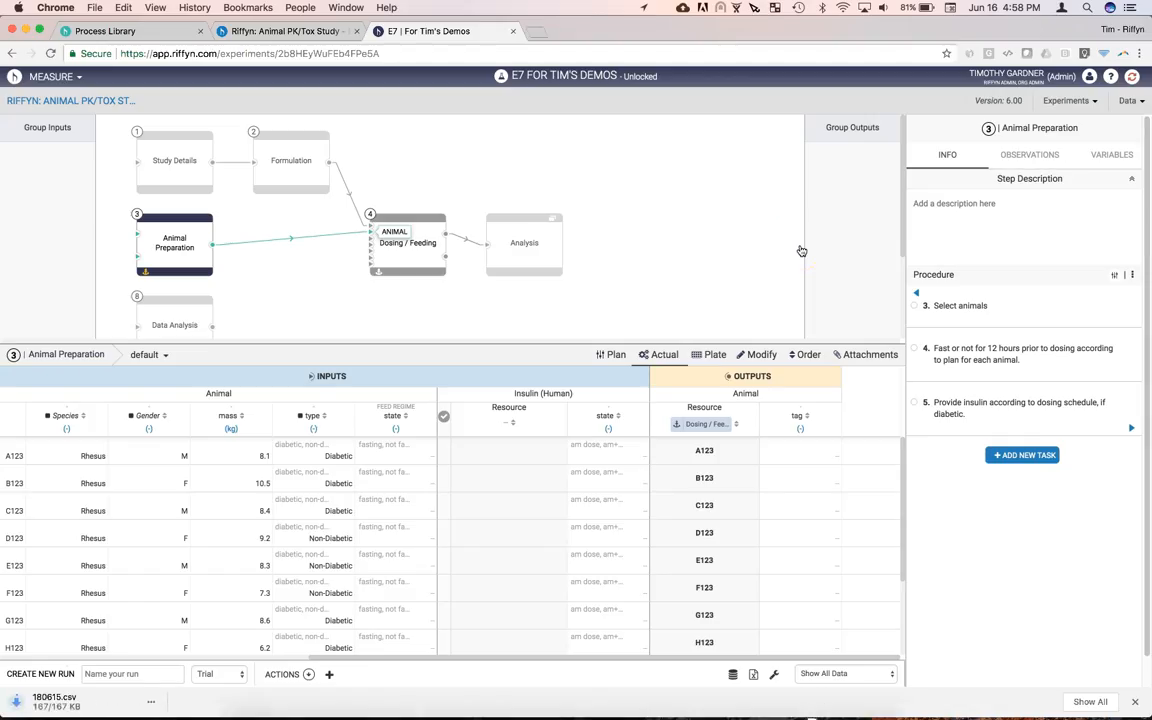
Open 180615.csv in JMP as a 235-column, 108-row table and enlarge its window
click(133, 703)
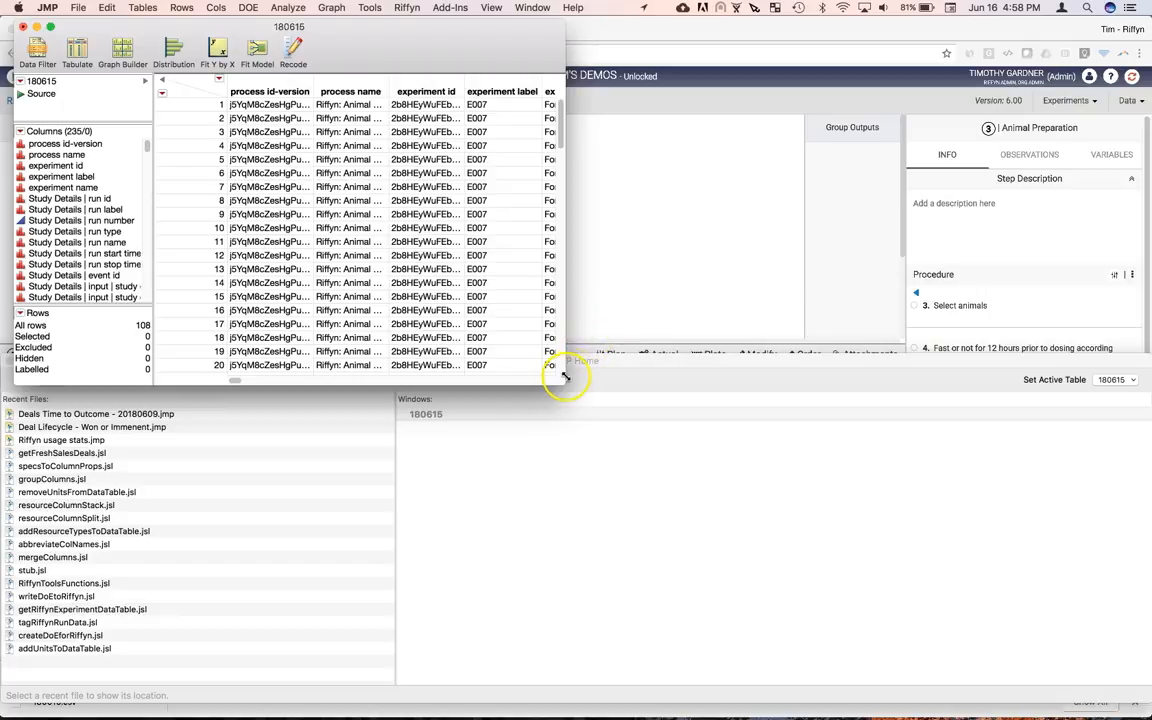
drag(562, 382, 711, 460)
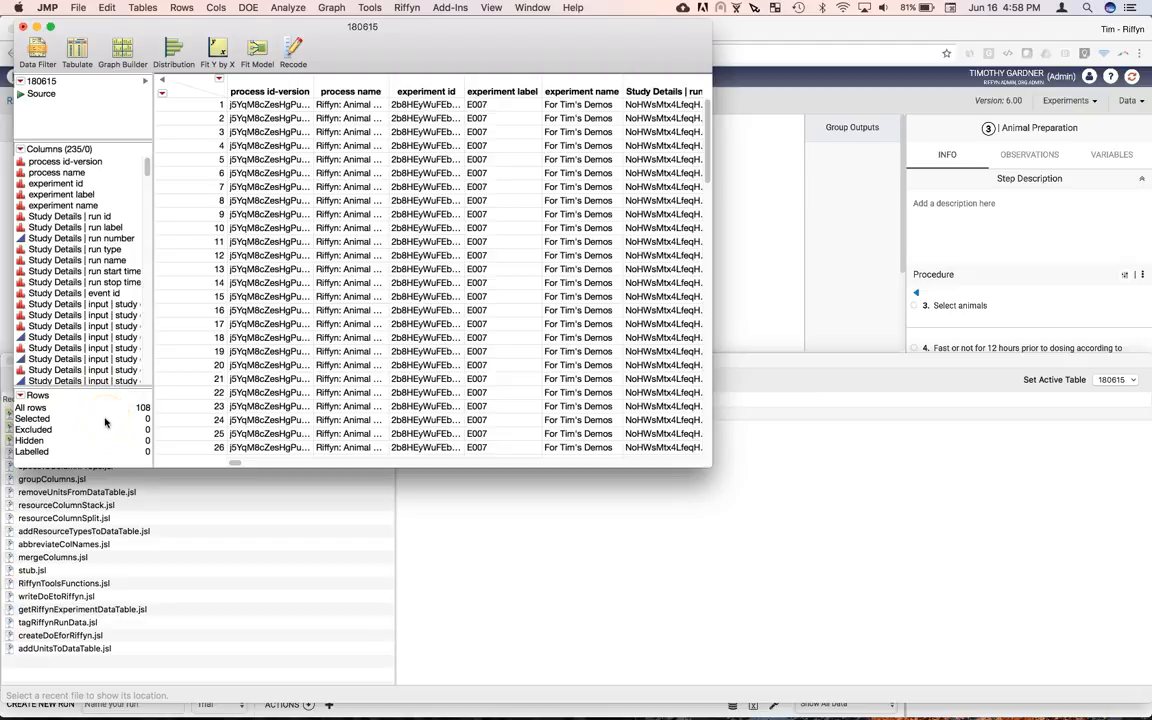
Download Animal Study Analysis.jsl from procedure step 15 and open it in JMP
click(783, 190)
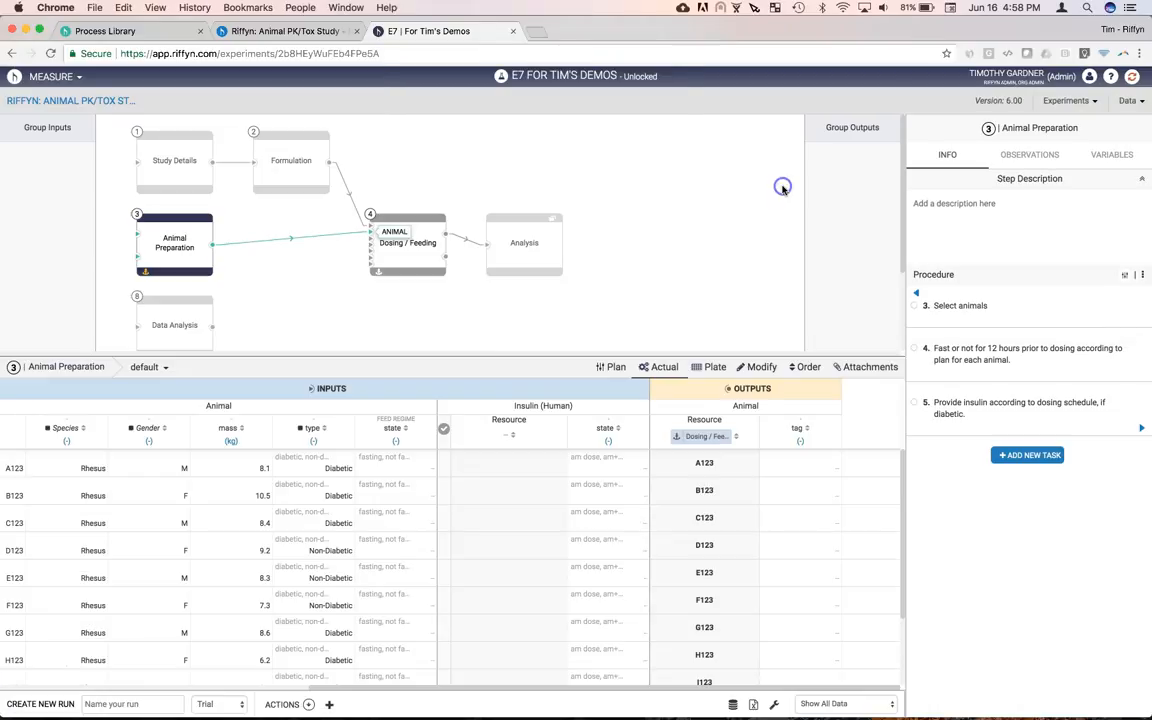
click(596, 283)
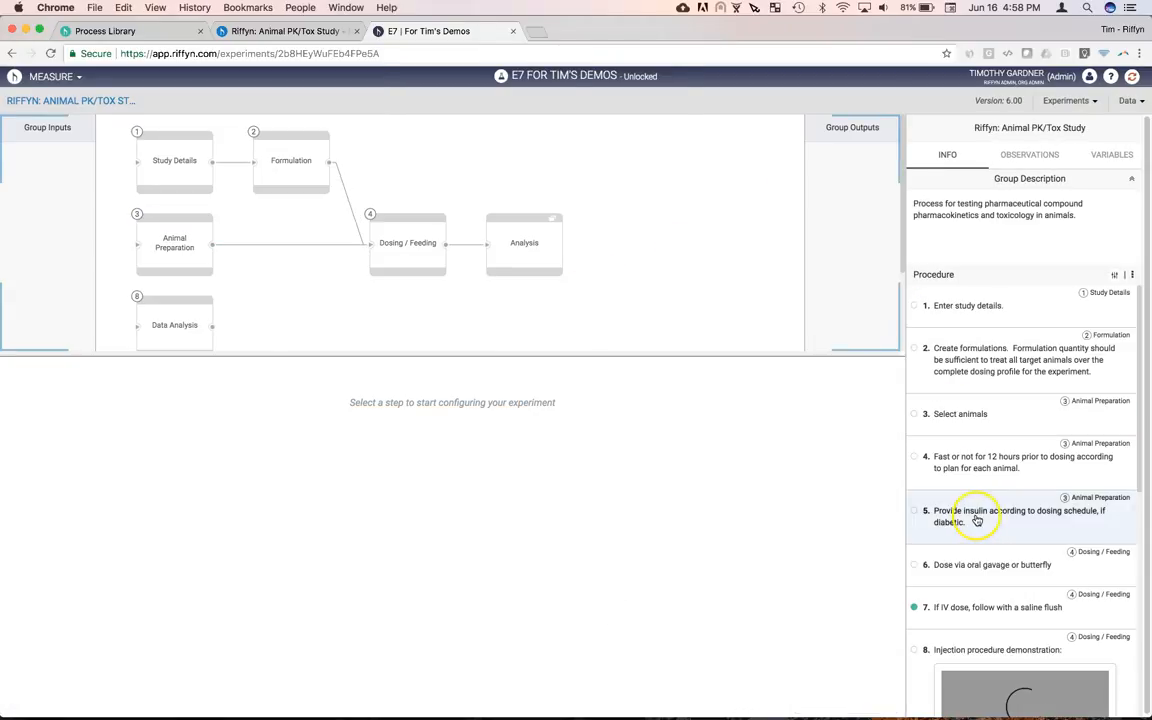
scroll(977, 522, down, 5)
click(988, 655)
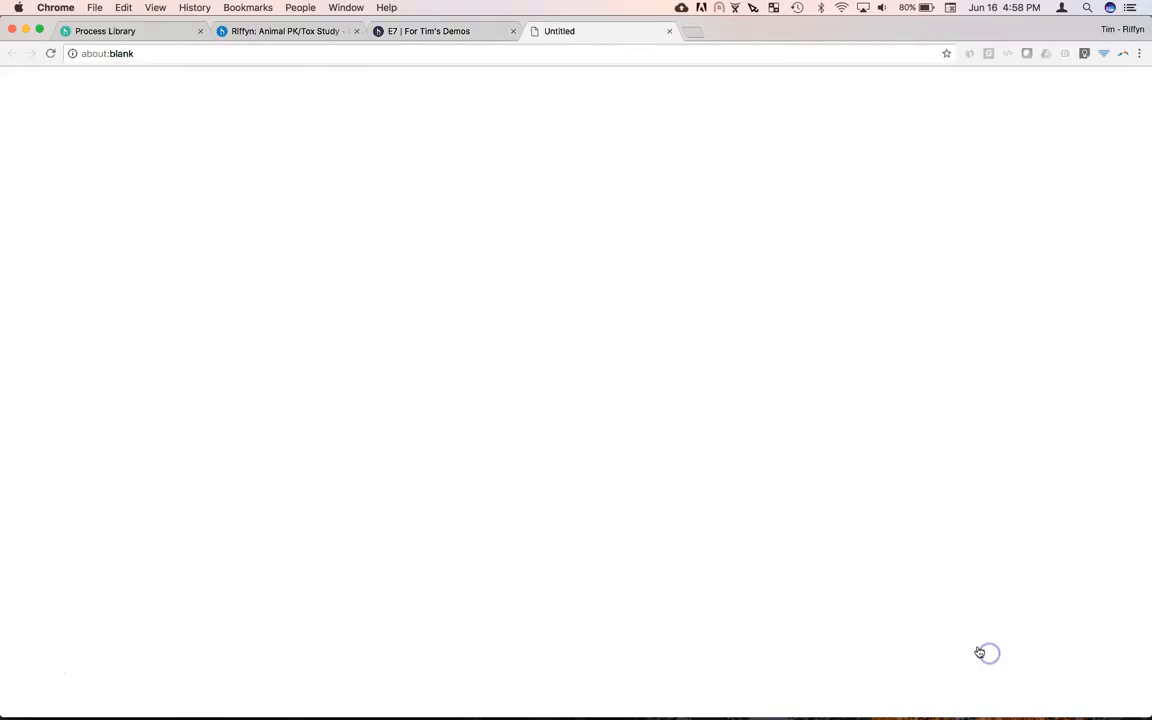
click(80, 700)
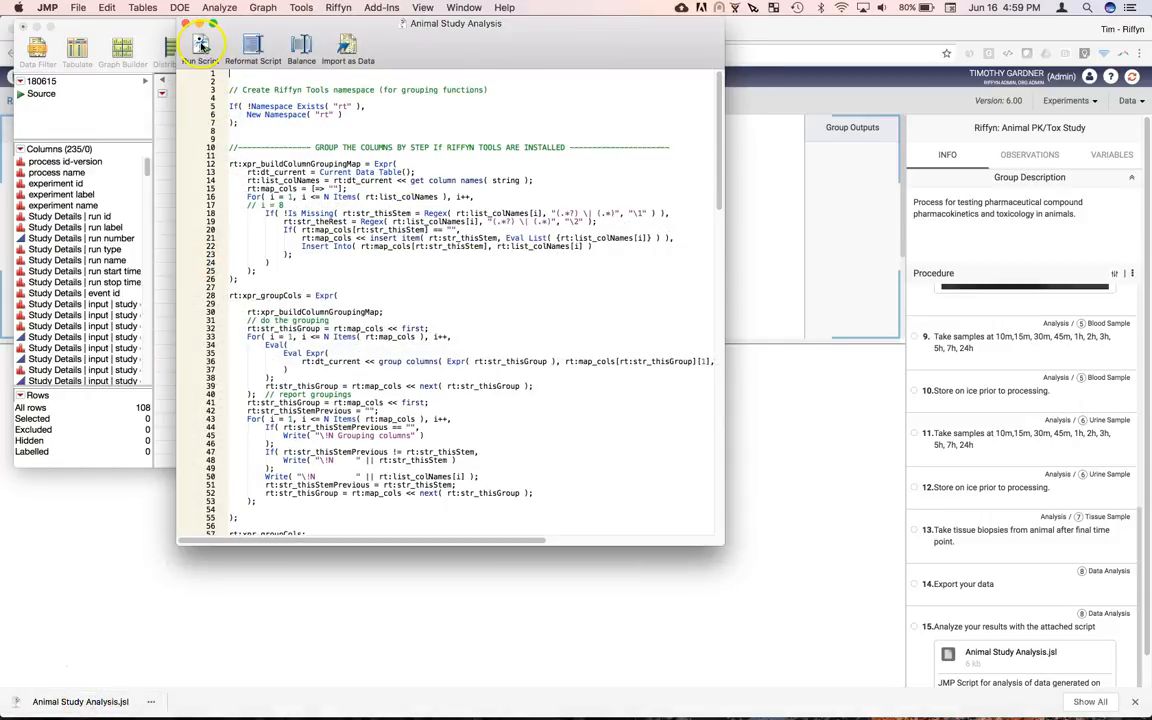
Run the Animal Study Analysis script and review the Fit Least Squares leverage plots and Bivariate report
click(200, 45)
drag(319, 78, 472, 46)
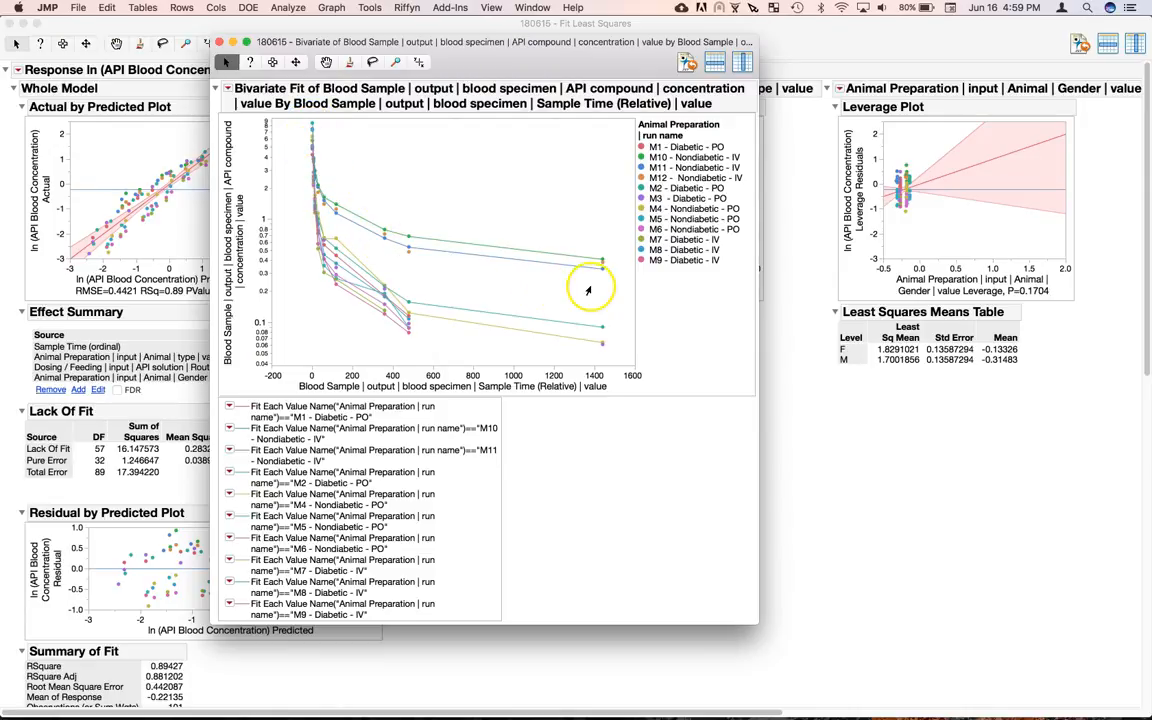
click(890, 453)
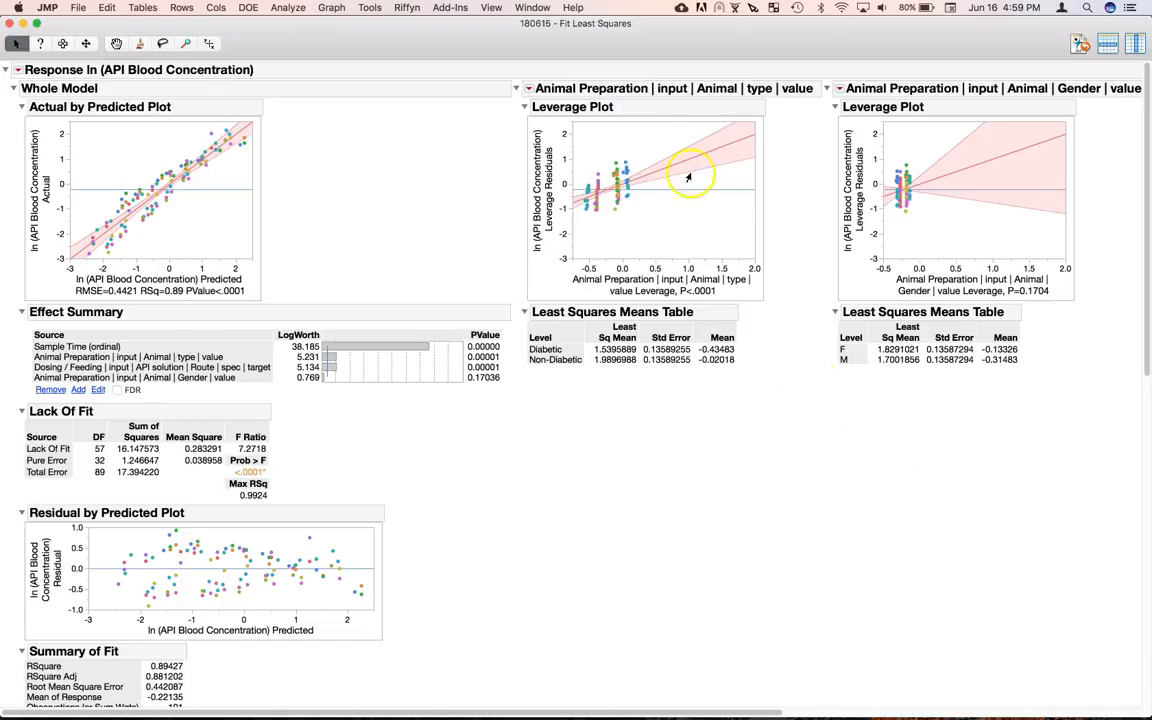
scroll(640, 207, right, 2)
scroll(640, 207, right, 2)
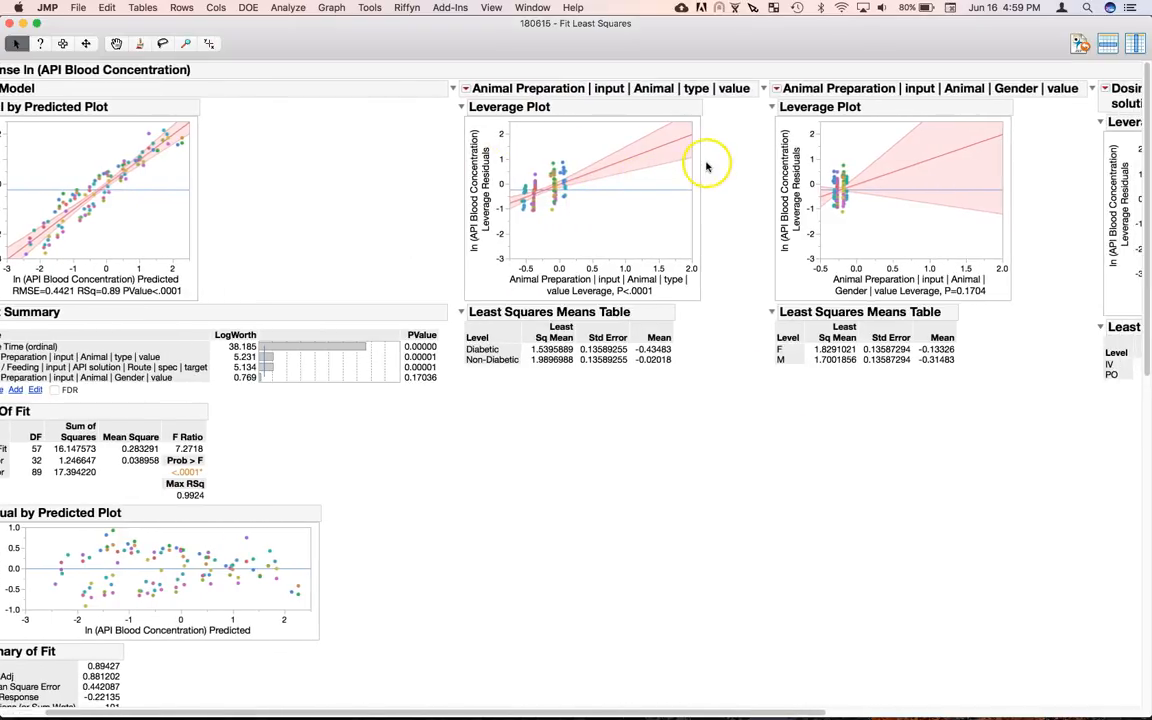
scroll(710, 165, right, 2)
scroll(680, 224, right, 10)
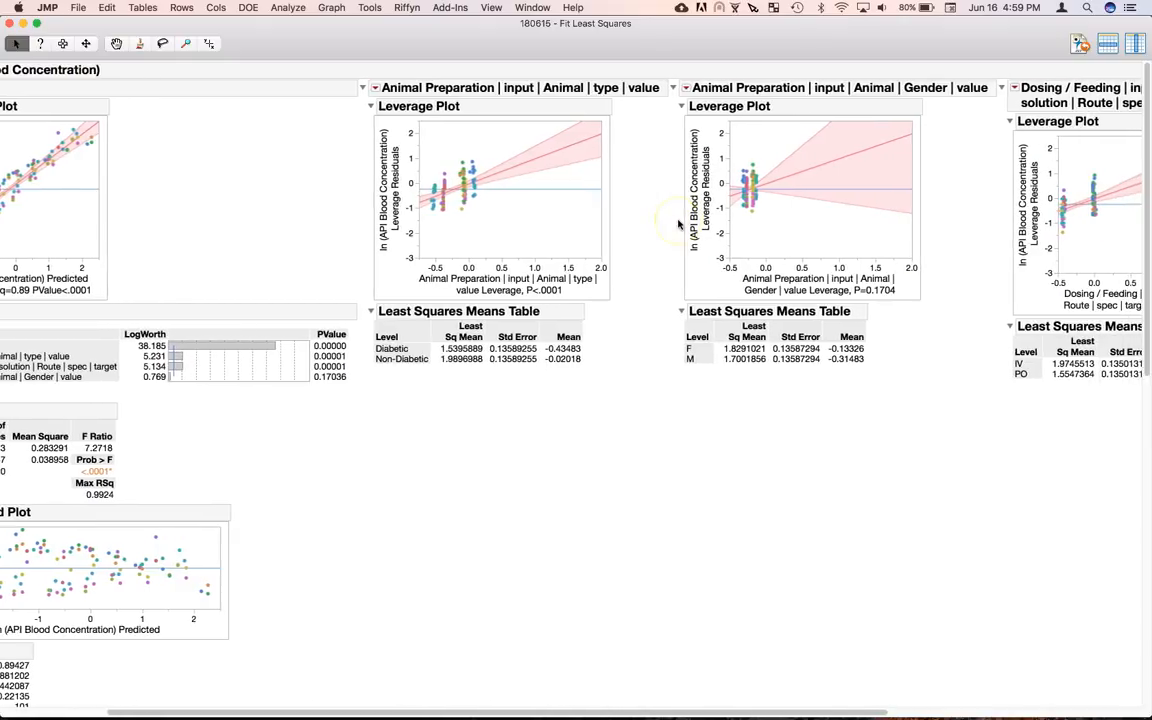
scroll(678, 224, right, 7)
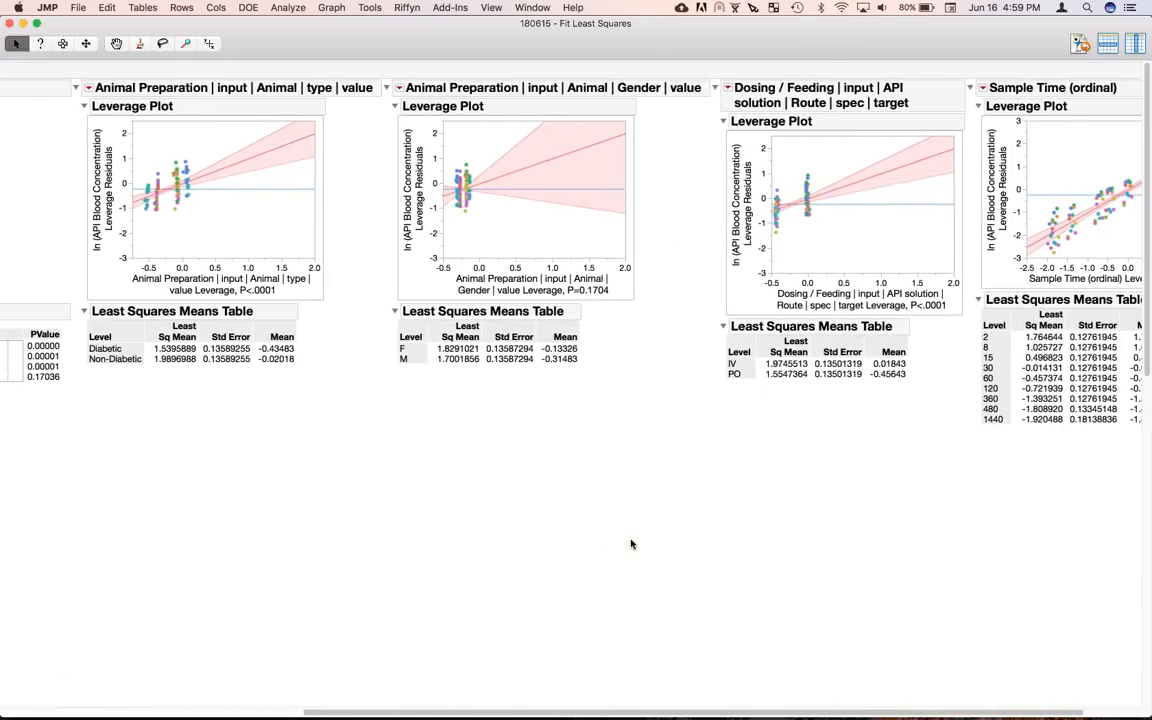
key(super+grave)
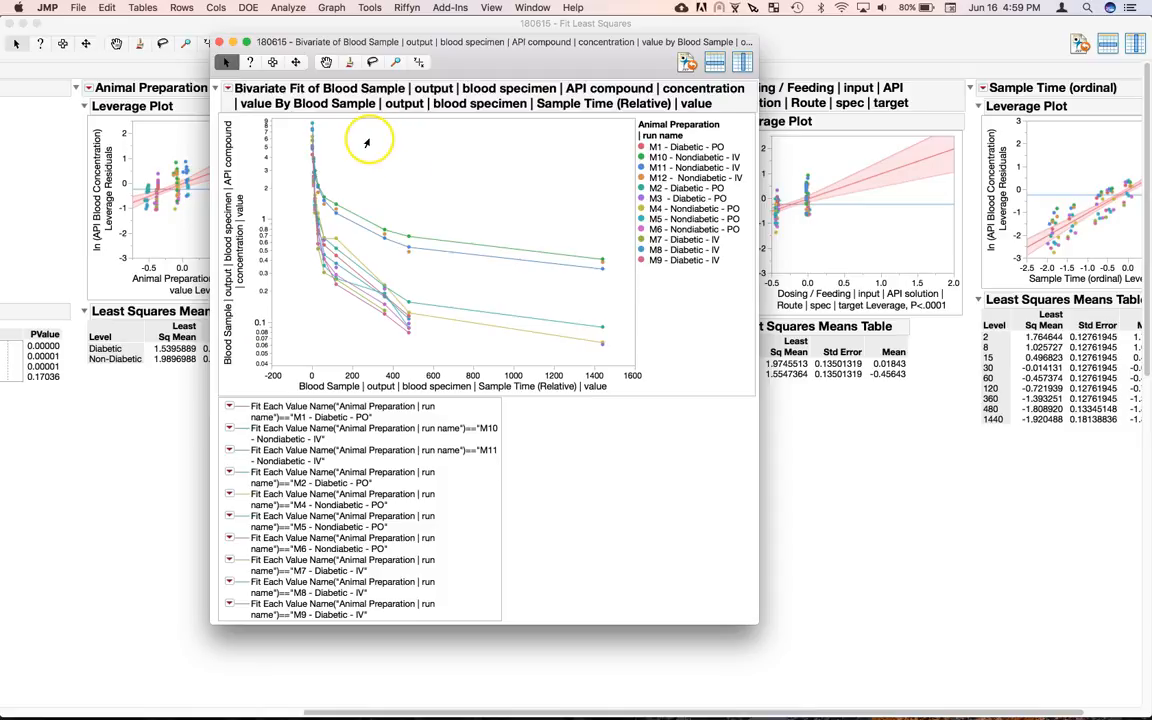
Select the high points near times 360–480 on the two highest concentration curves
drag(363, 187, 469, 260)
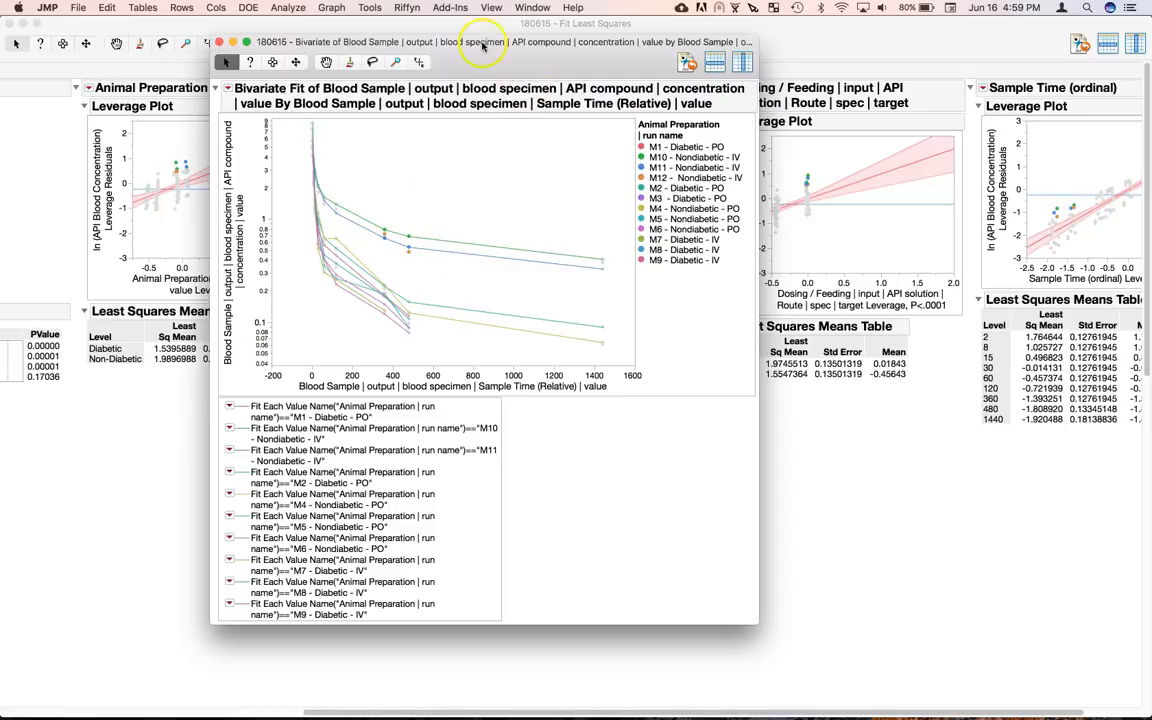
click(405, 12)
mouse_move(407, 66)
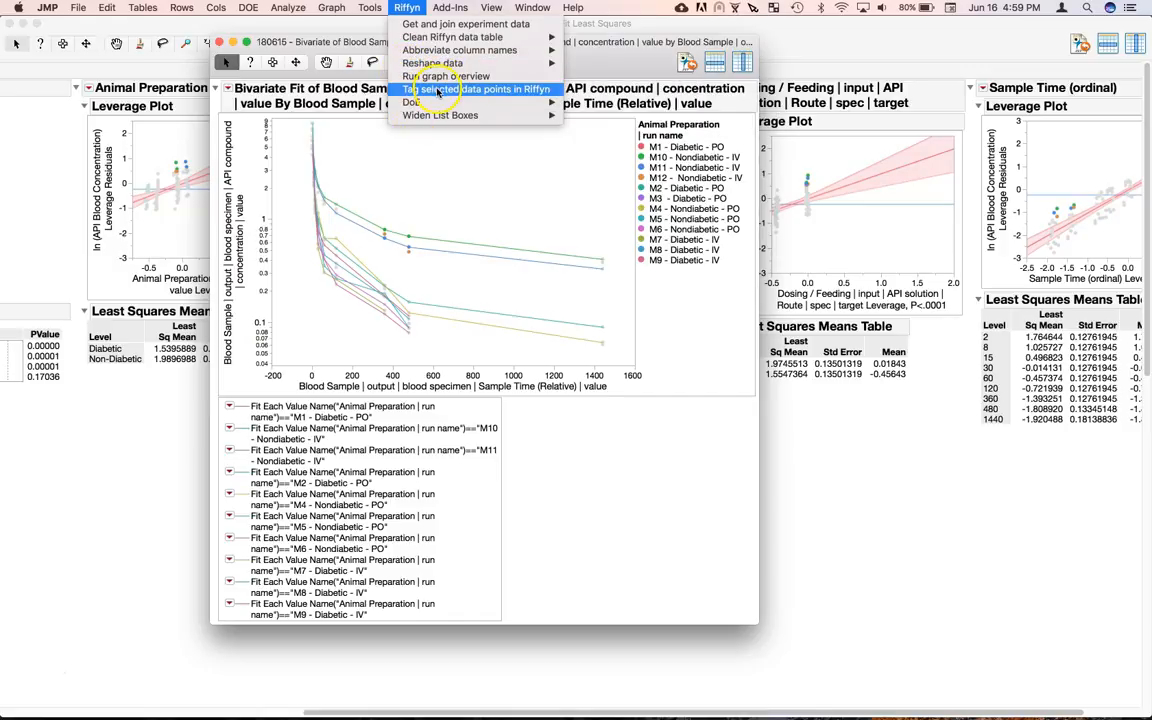
Tag the selected points in Riffyn with the value 'Outlier detected 180615'
click(437, 90)
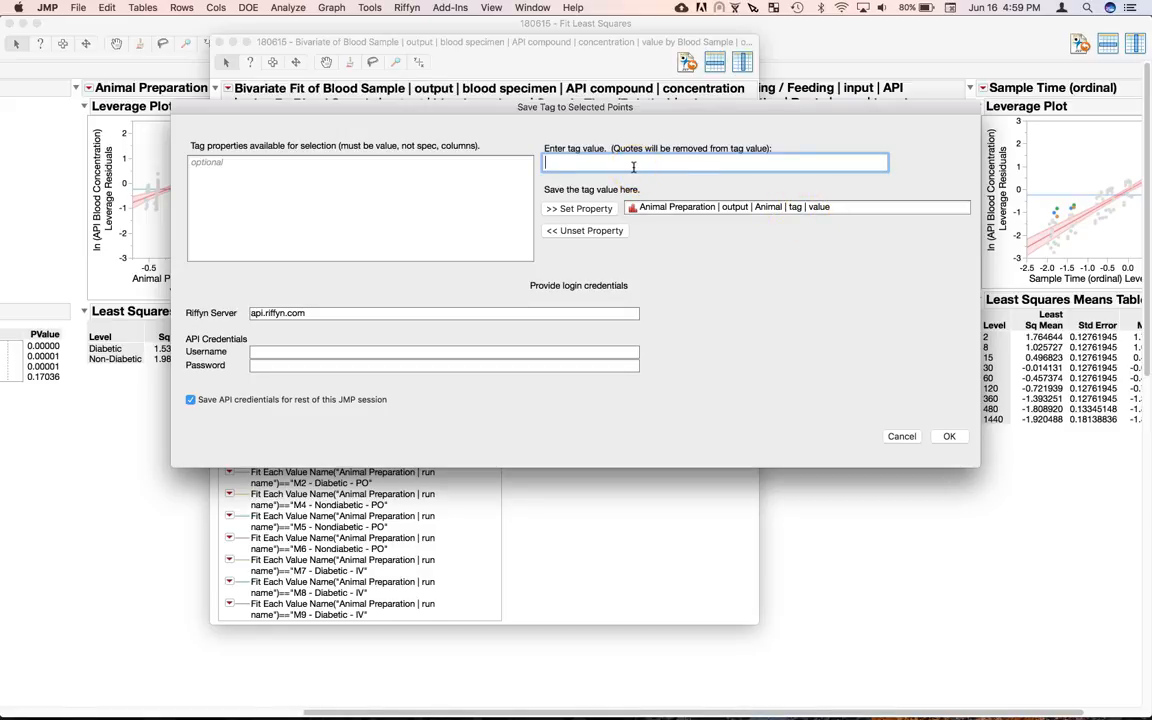
text(Outlier detected 180615)
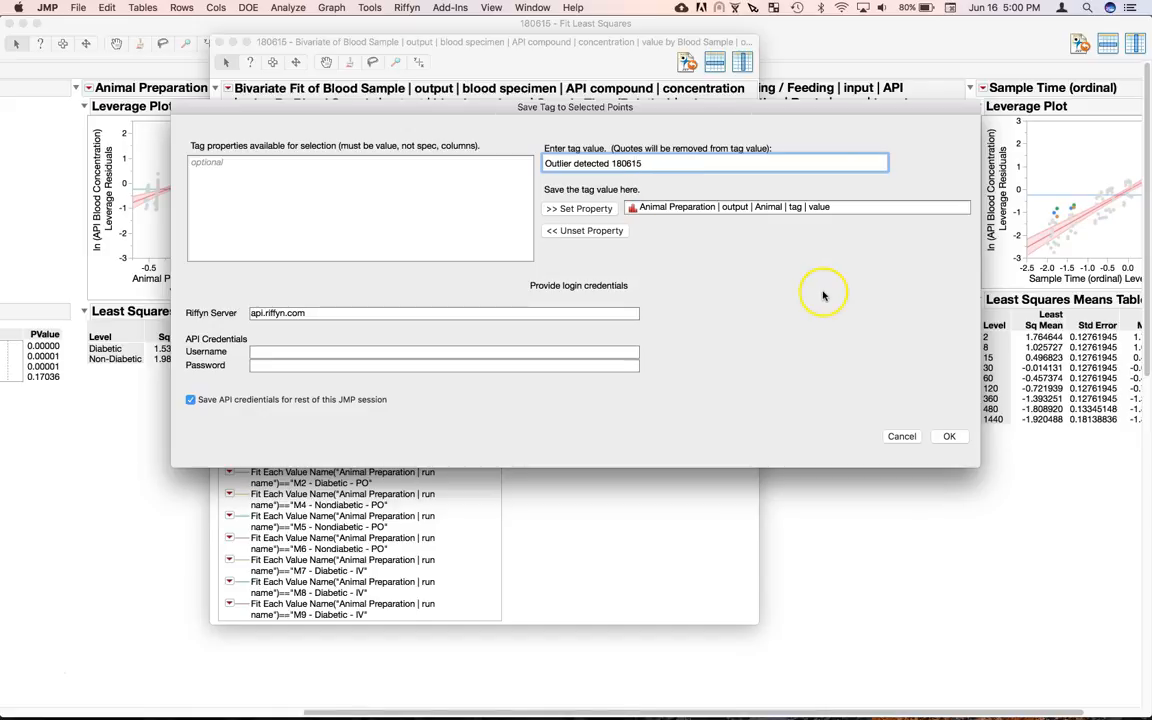
Enter the Riffyn username and password, submit the tag, and confirm both notices
click(347, 351)
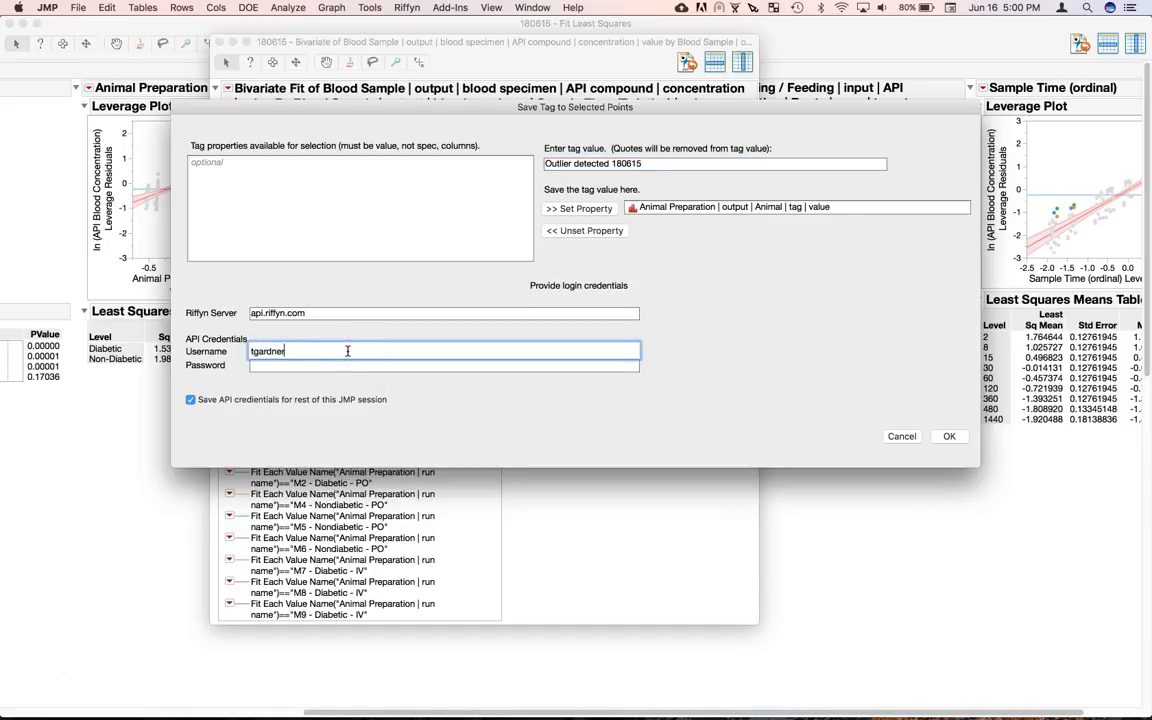
key(Tab)
text(**********)
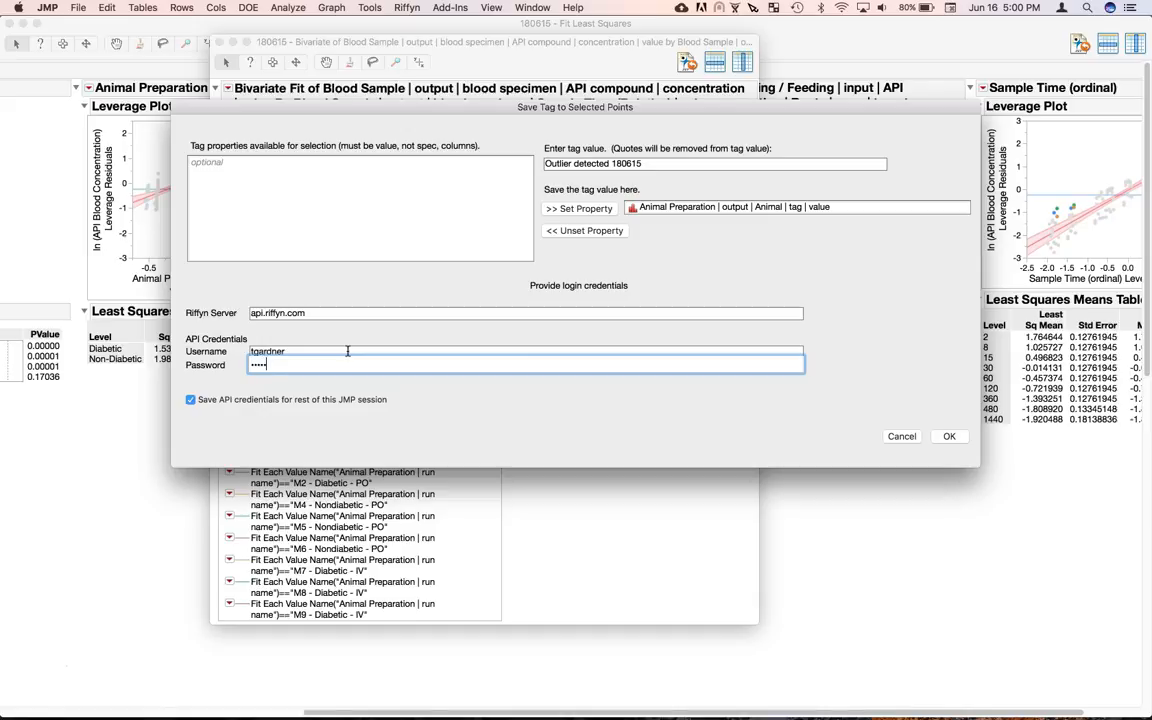
click(460, 425)
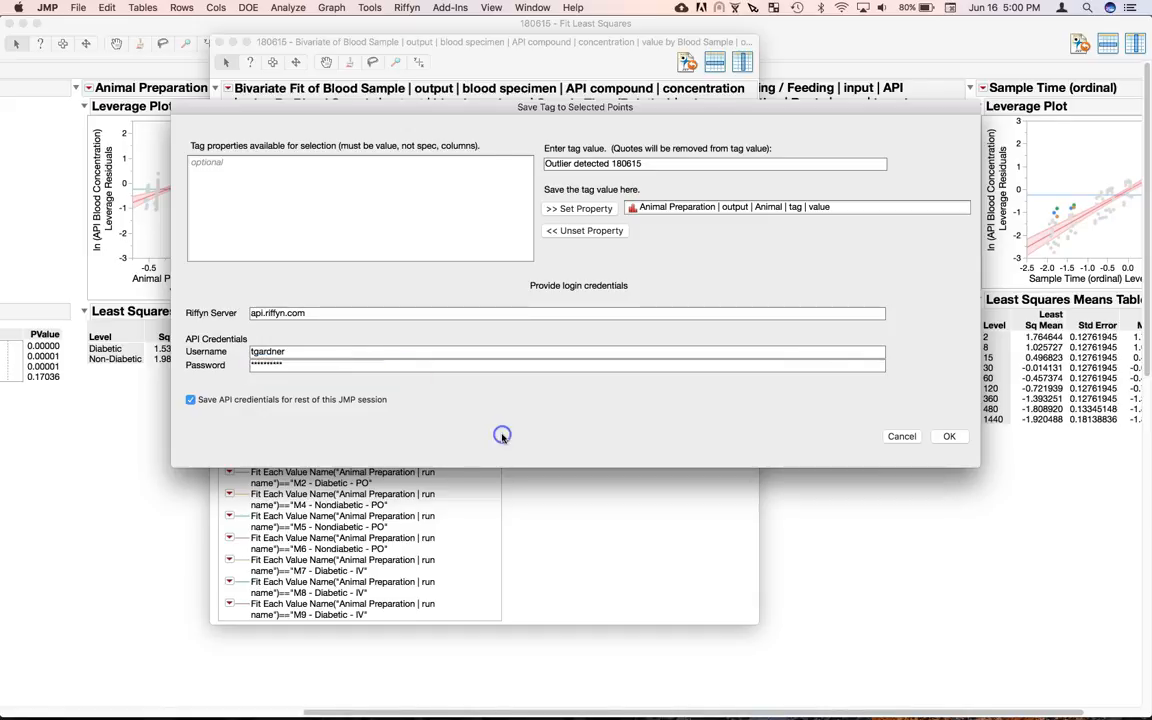
click(951, 438)
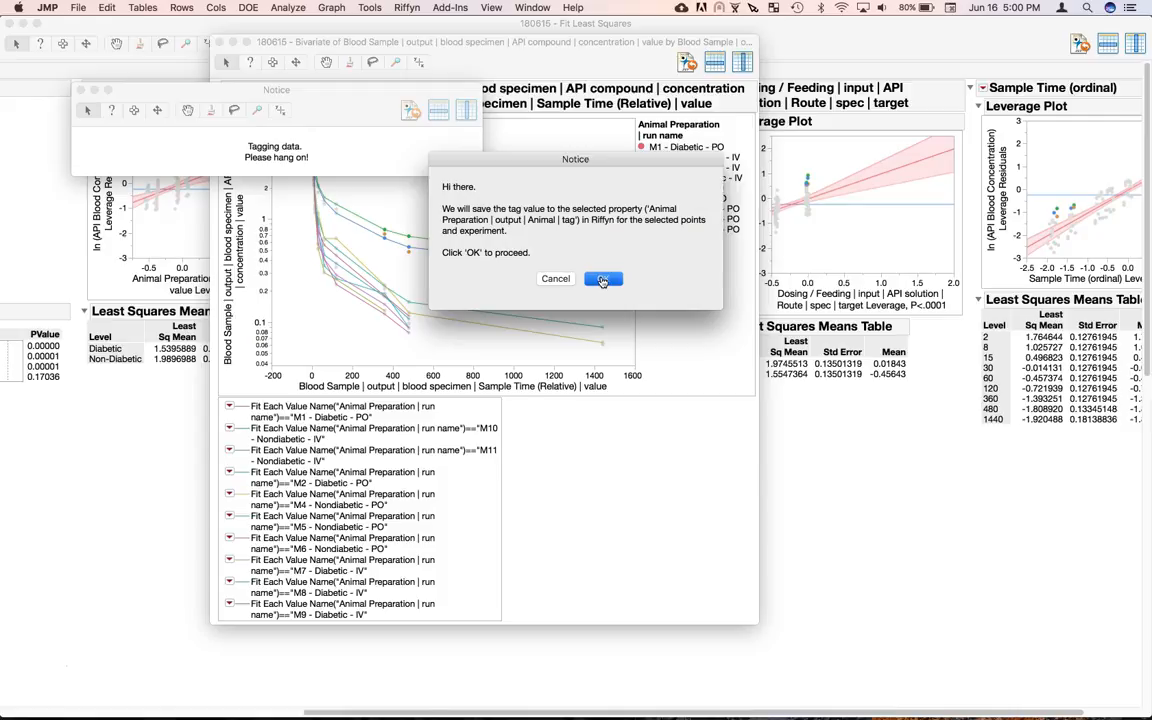
click(602, 280)
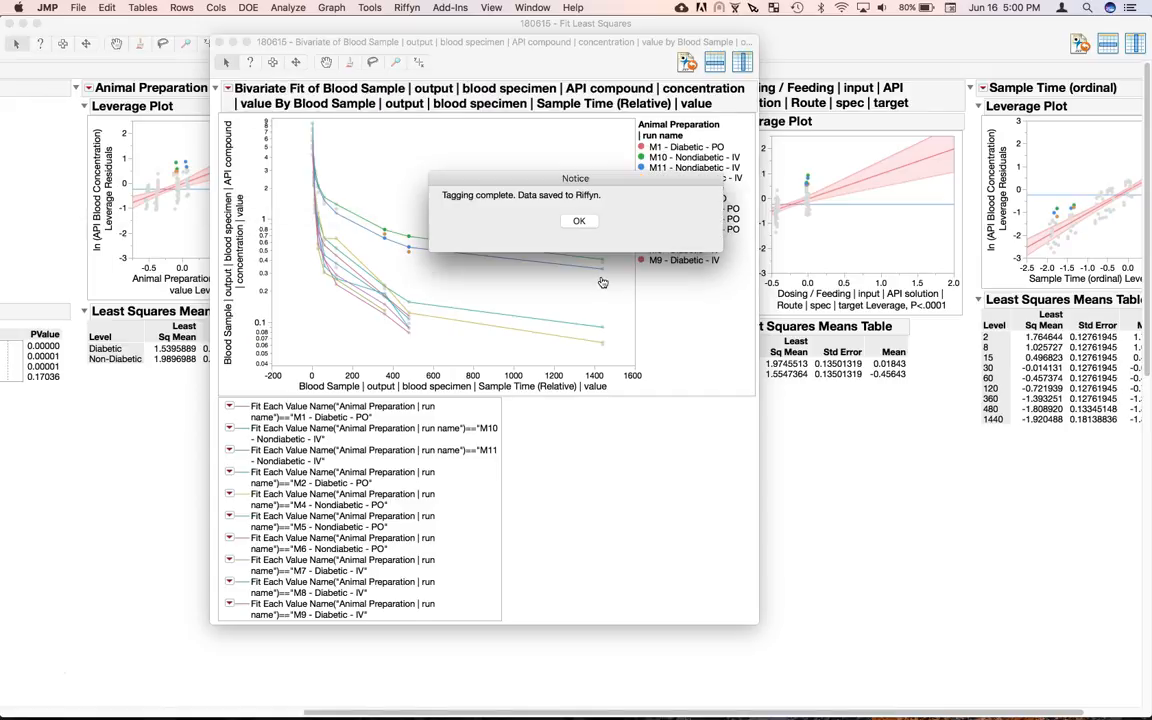
click(574, 222)
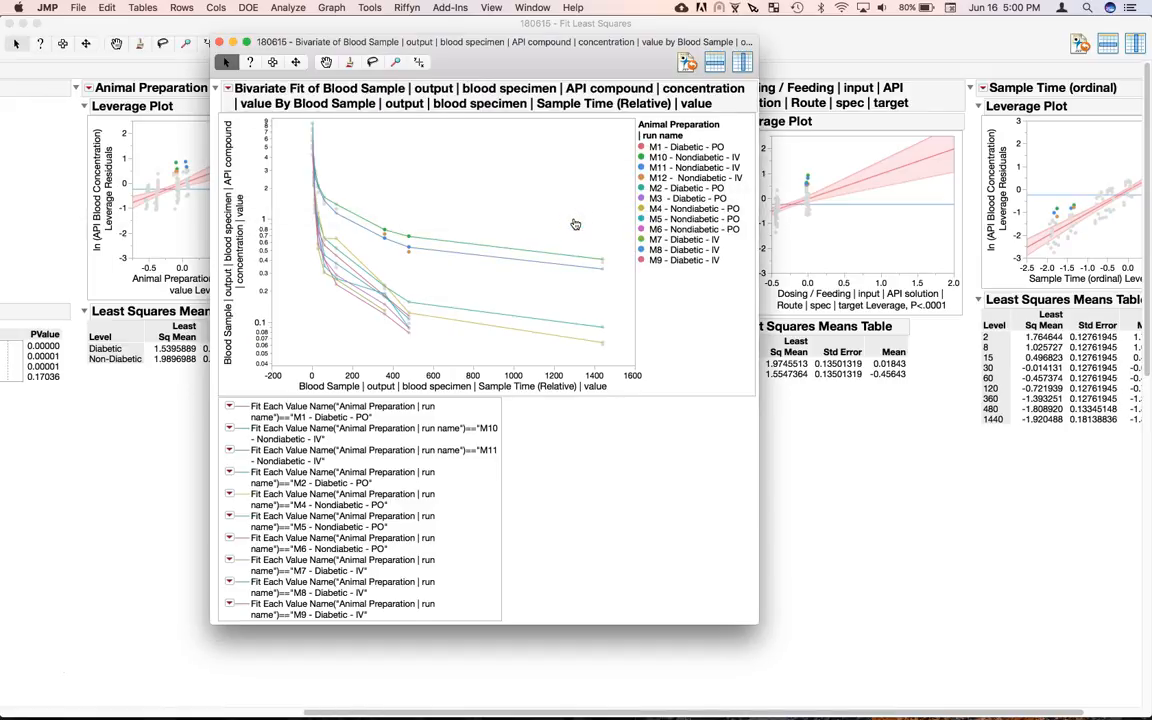
key(super+Tab)
Open the Animal Preparation runs and scroll to the tag column marking J123, K123, L123
click(190, 257)
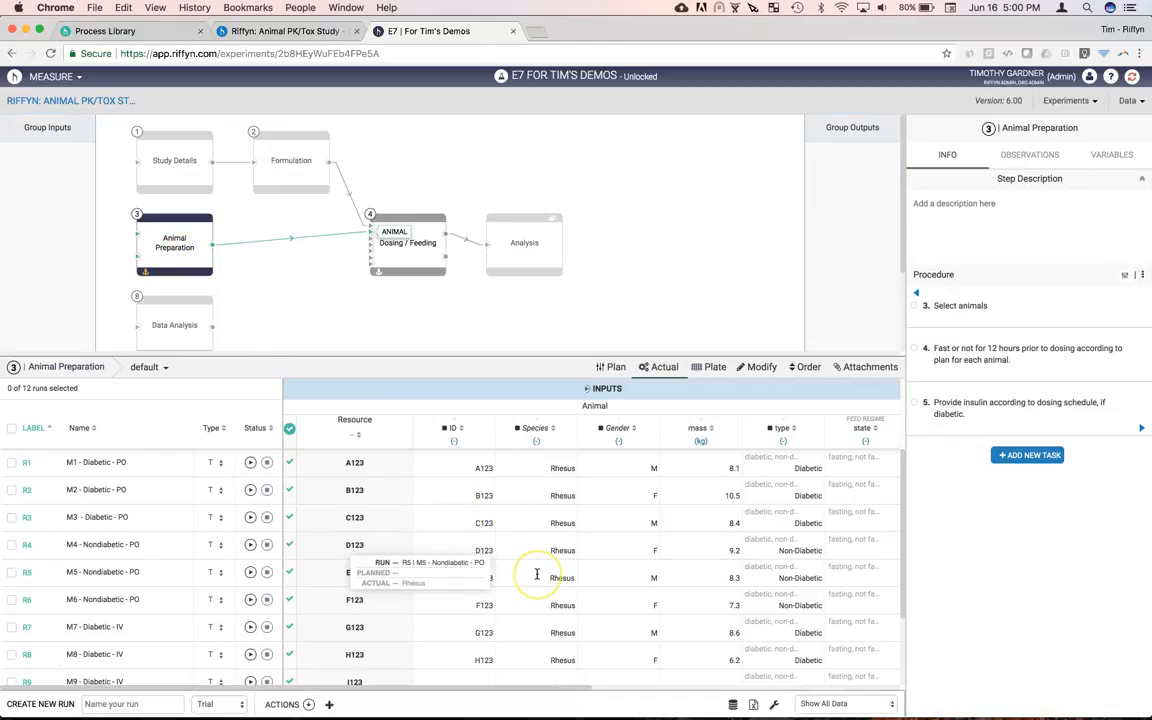
scroll(537, 575, right, 5)
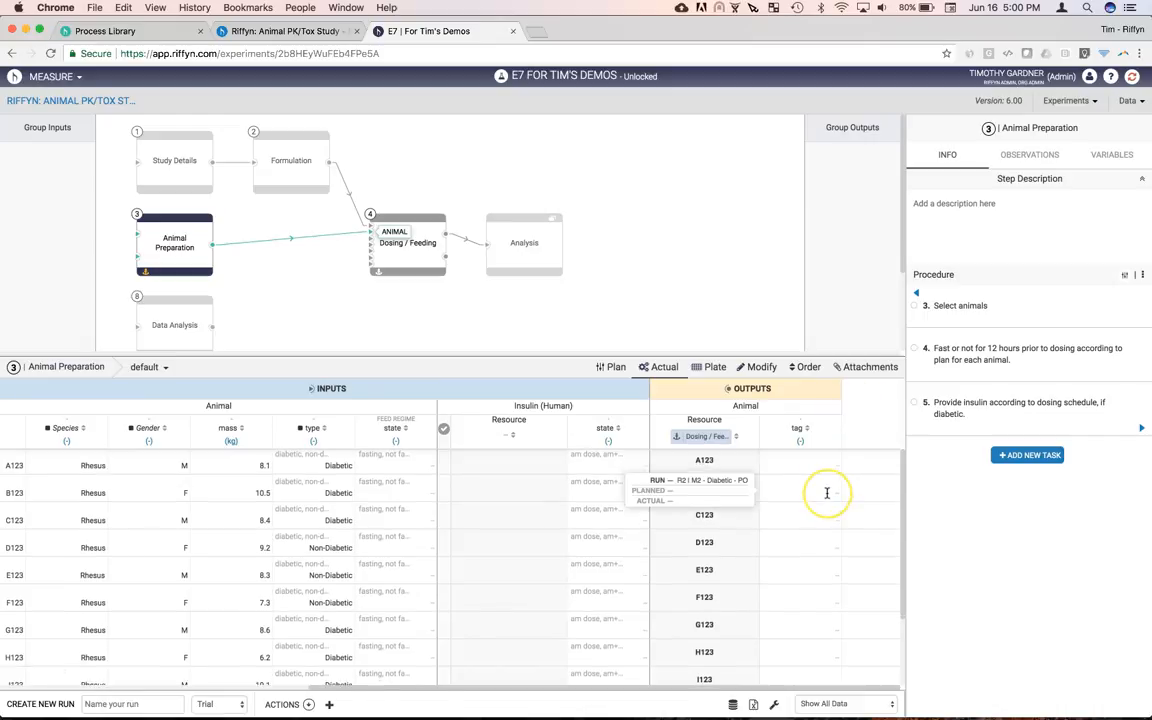
scroll(823, 489, down, 3)
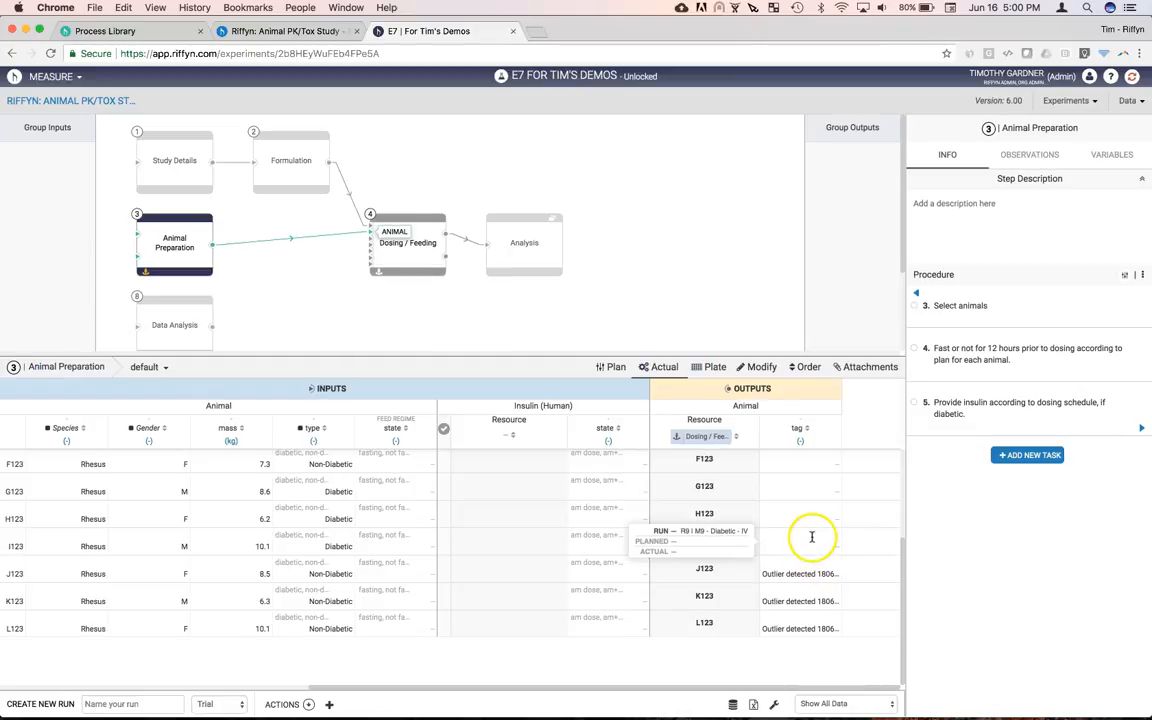
click(825, 431)
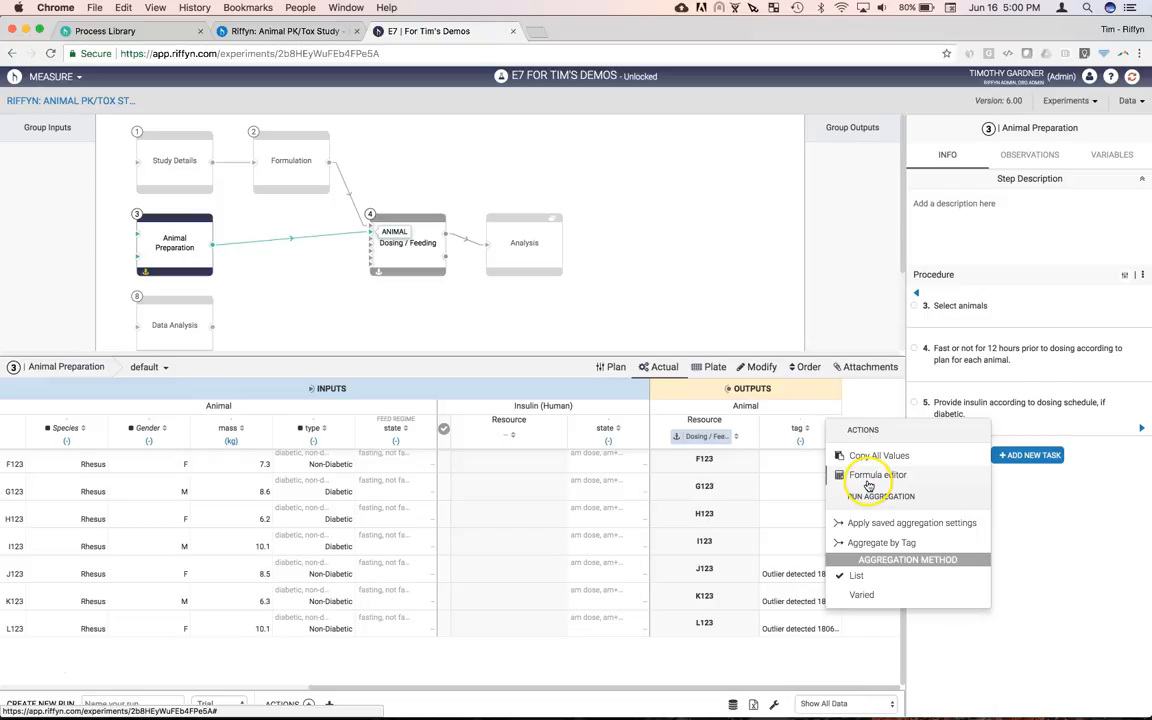
Aggregate the runs by tag and check the outlier group holding J123, K123 and L123
click(876, 543)
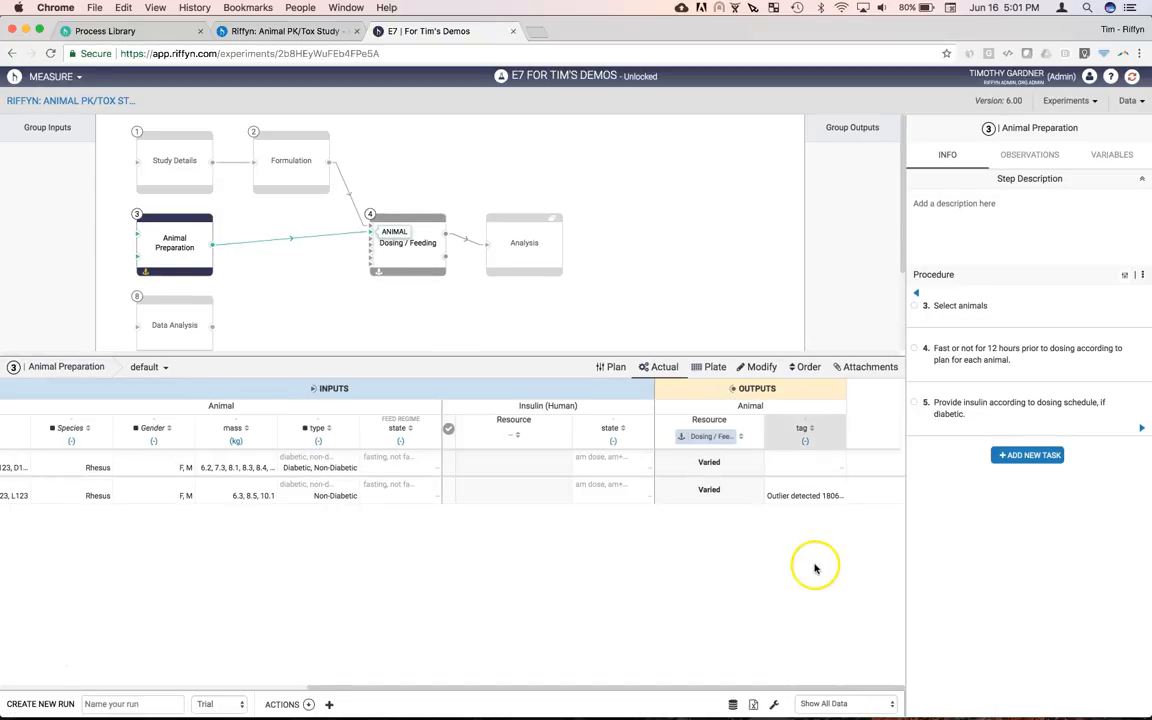
scroll(270, 540, left, 5)
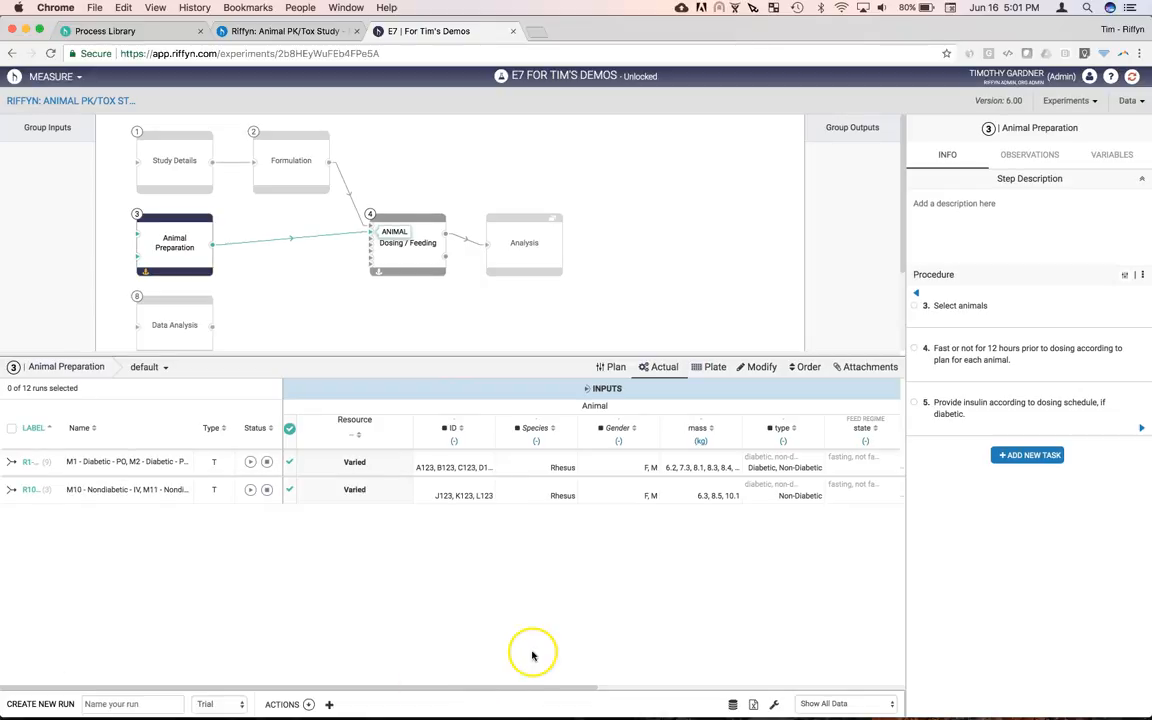
scroll(532, 650, right, 8)
click(812, 490)
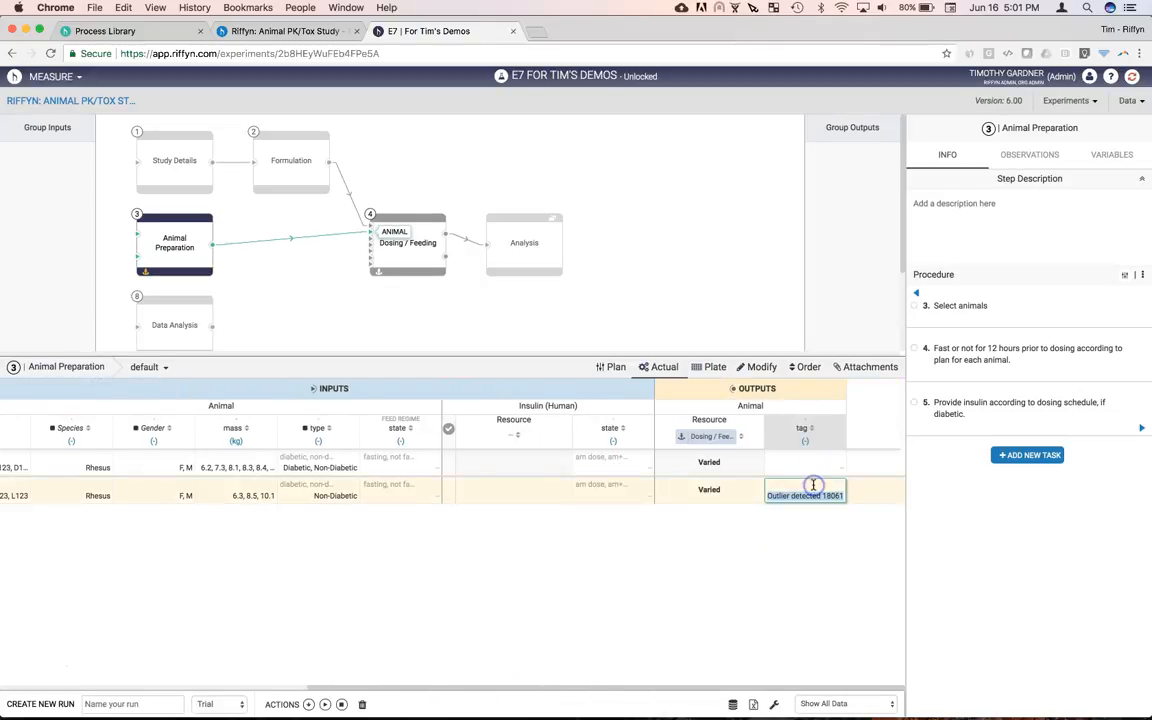
Propagate the aggregated R10 outlier group into Dosing / Feeding as runs R13–R15 (M10–M12), then view that step
click(381, 276)
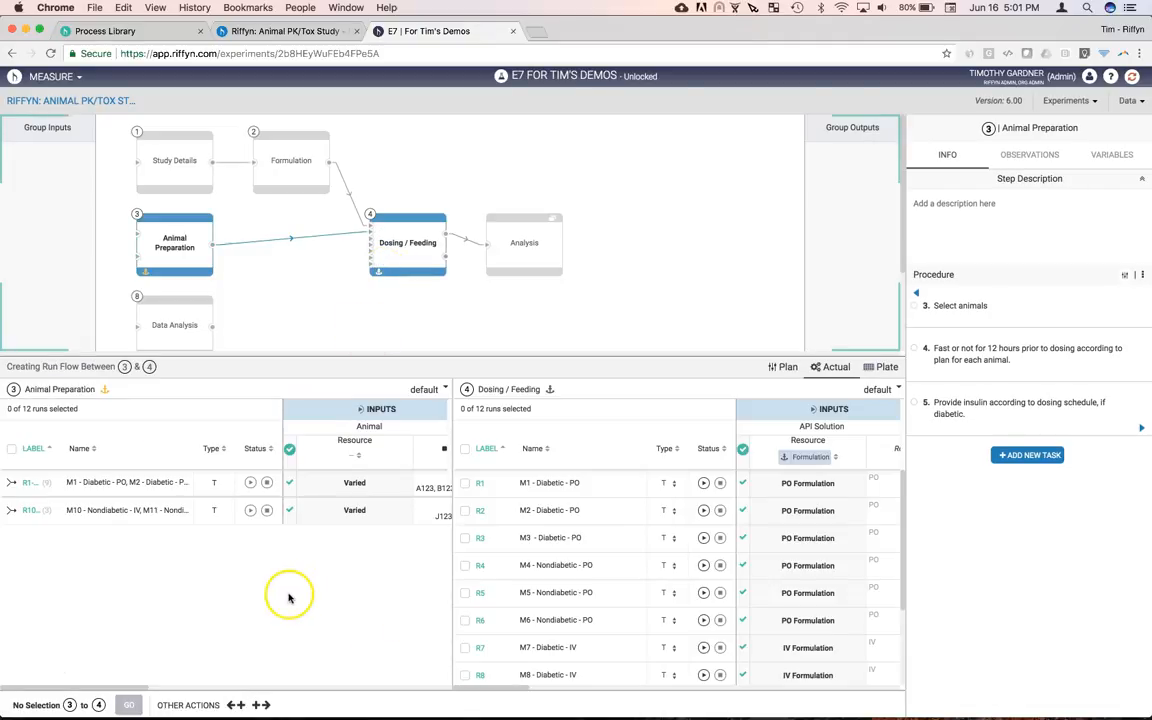
click(114, 512)
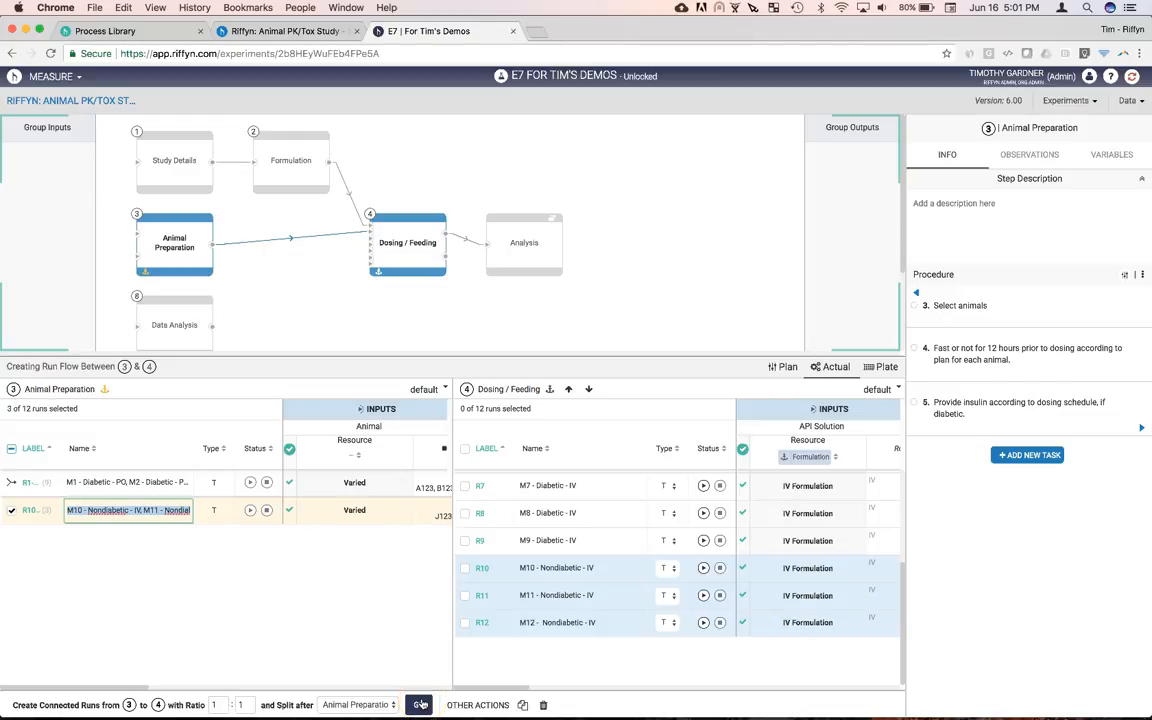
click(420, 705)
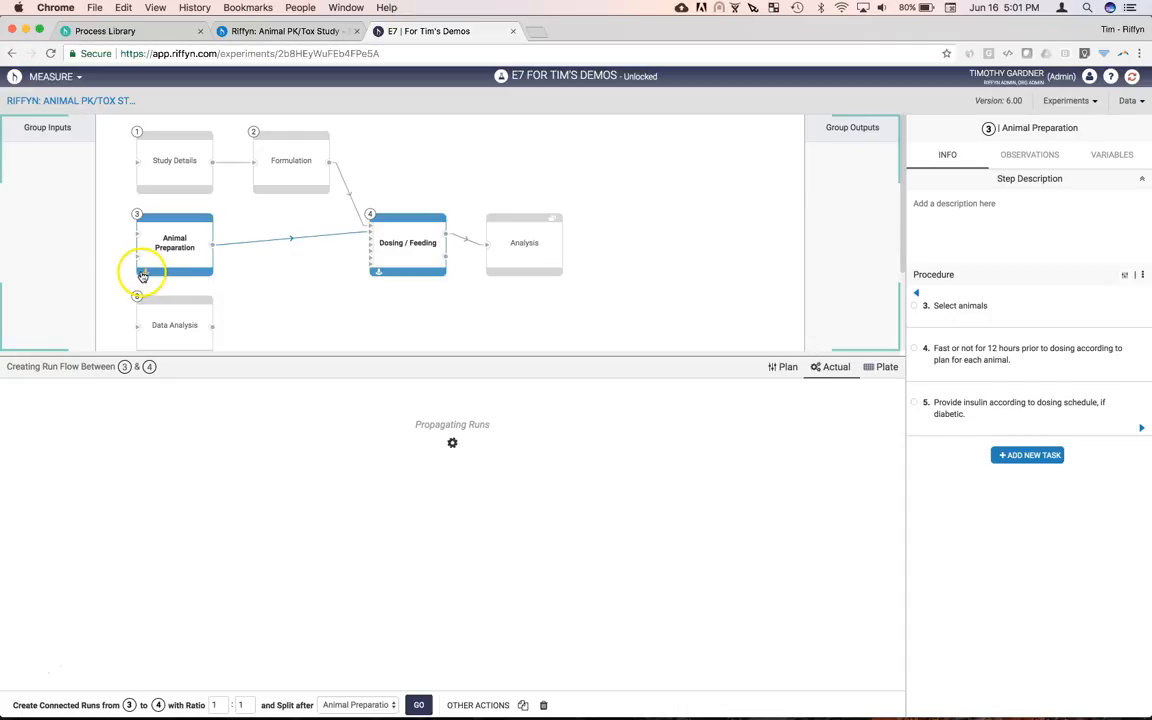
scroll(617, 600, down, 3)
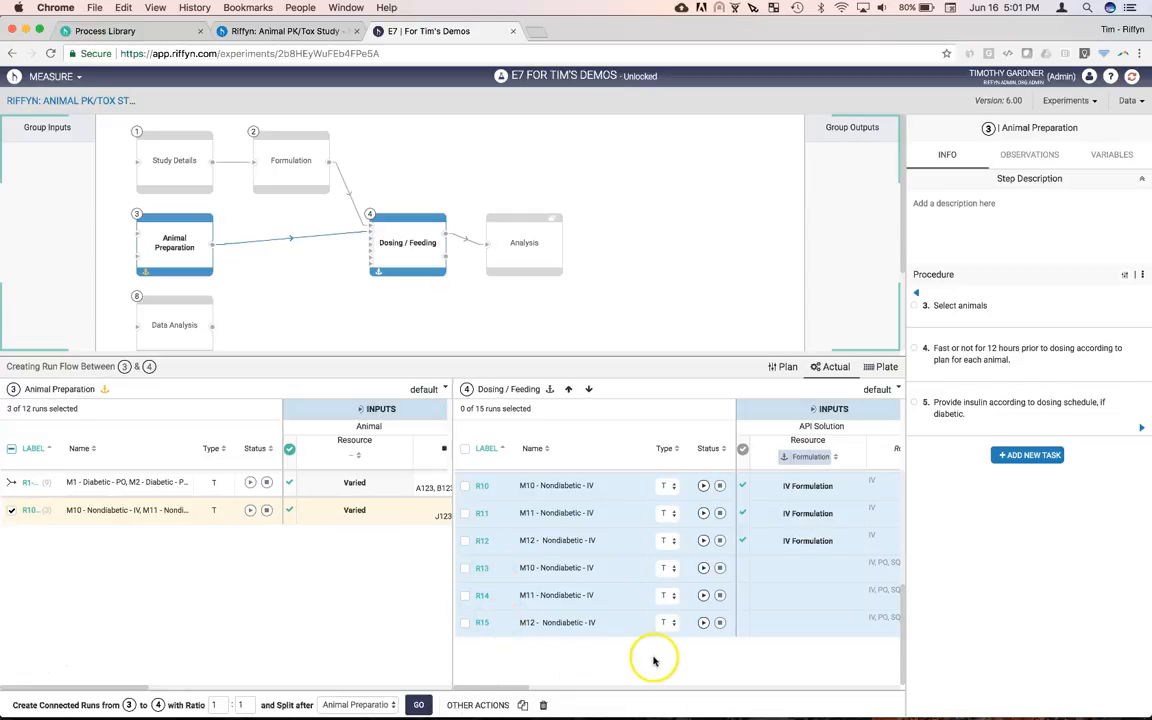
click(410, 266)
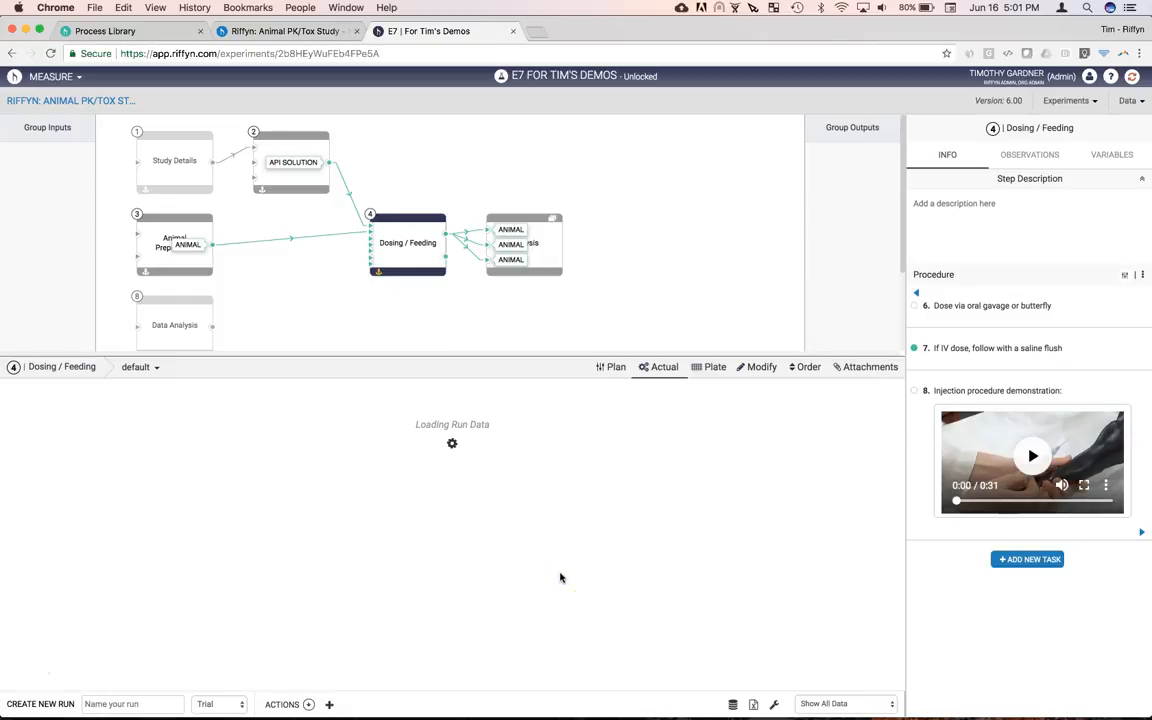
scroll(560, 577, down, 5)
scroll(560, 577, right, 10)
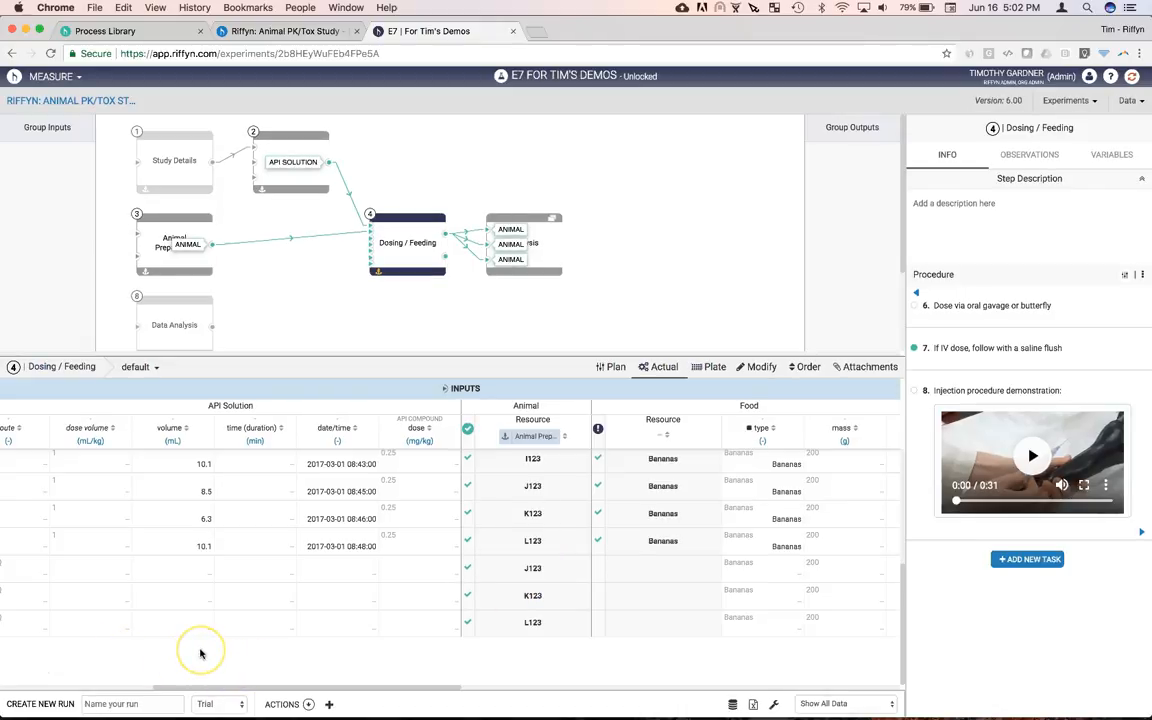
click(32, 672)
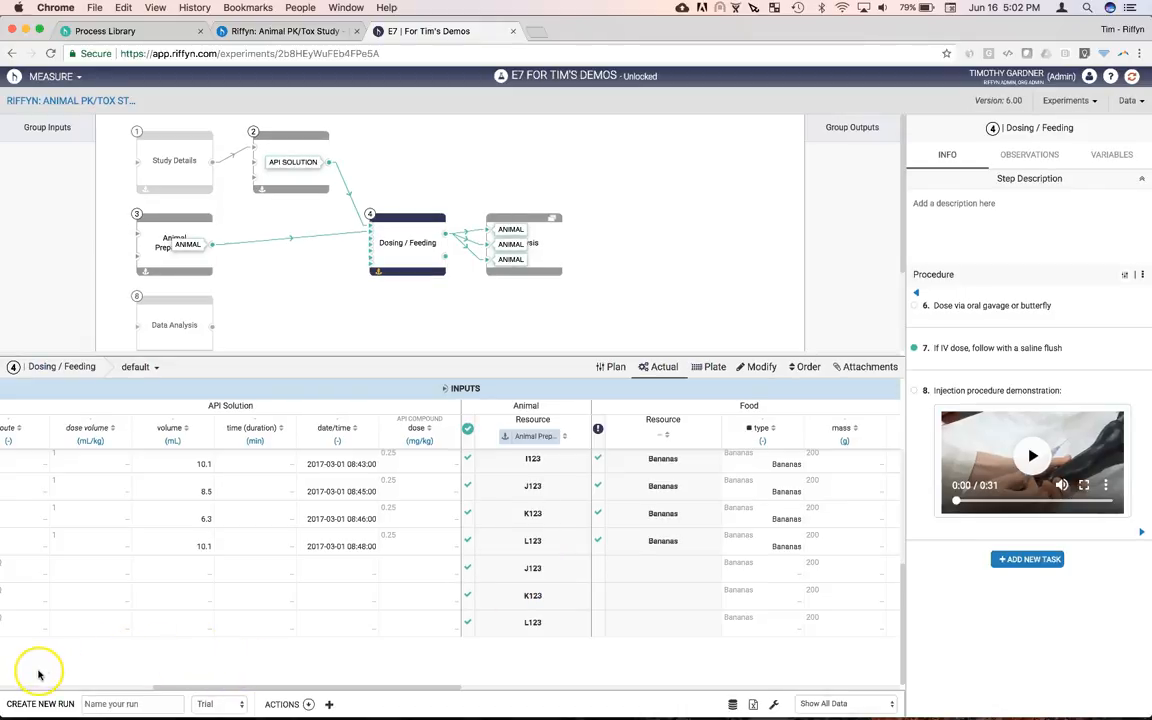